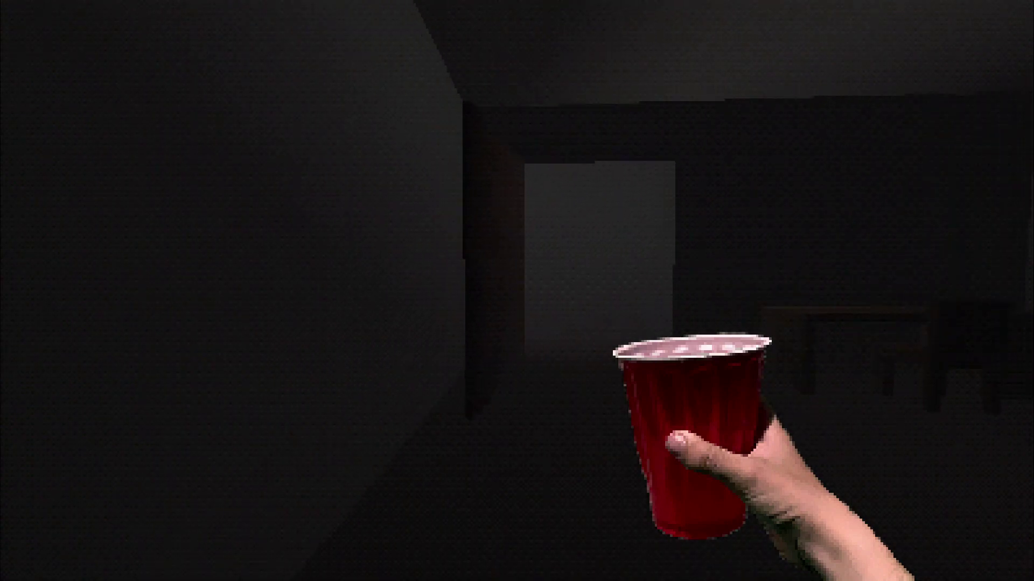
pyautogui.press('w')
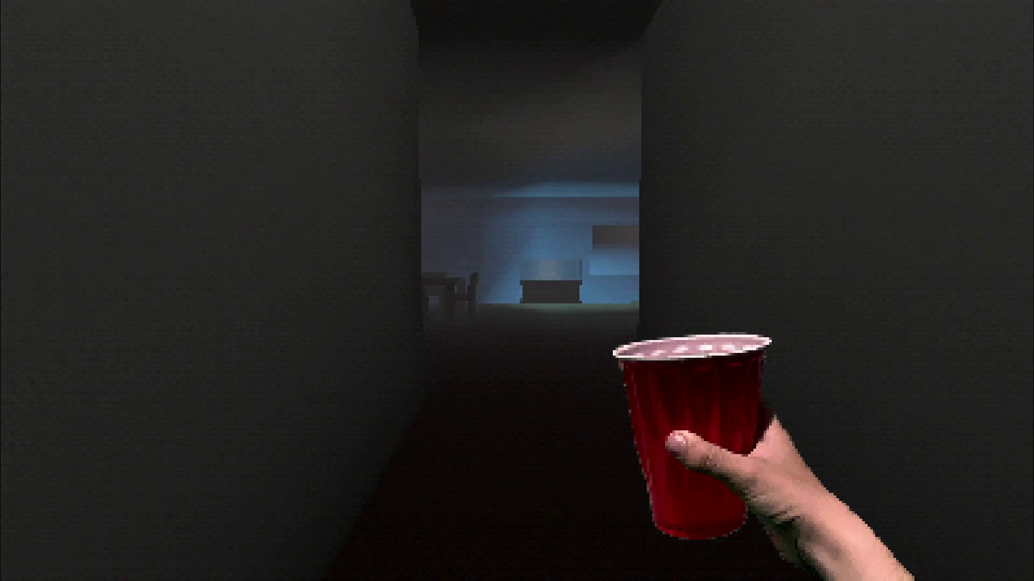
# Walk into the hallway, examine the aquarium and dismiss the fish-feeding remark
pyautogui.press('w')
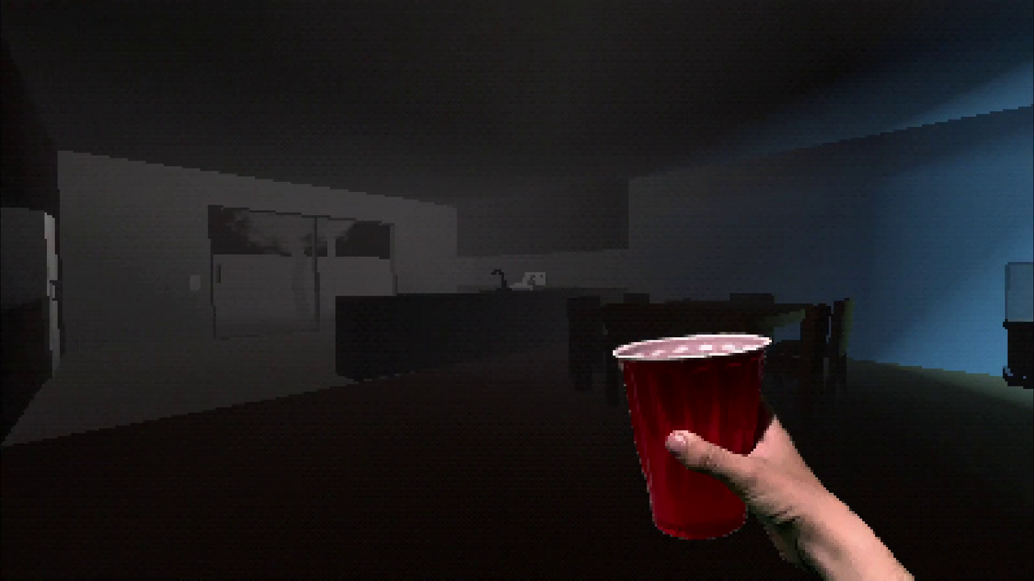
pyautogui.press('w')
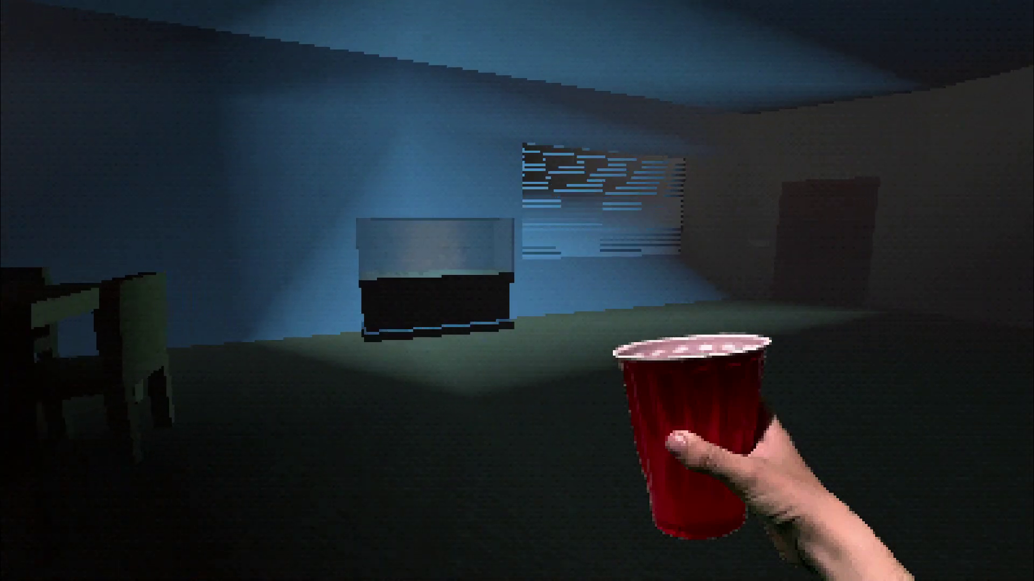
pyautogui.press('w')
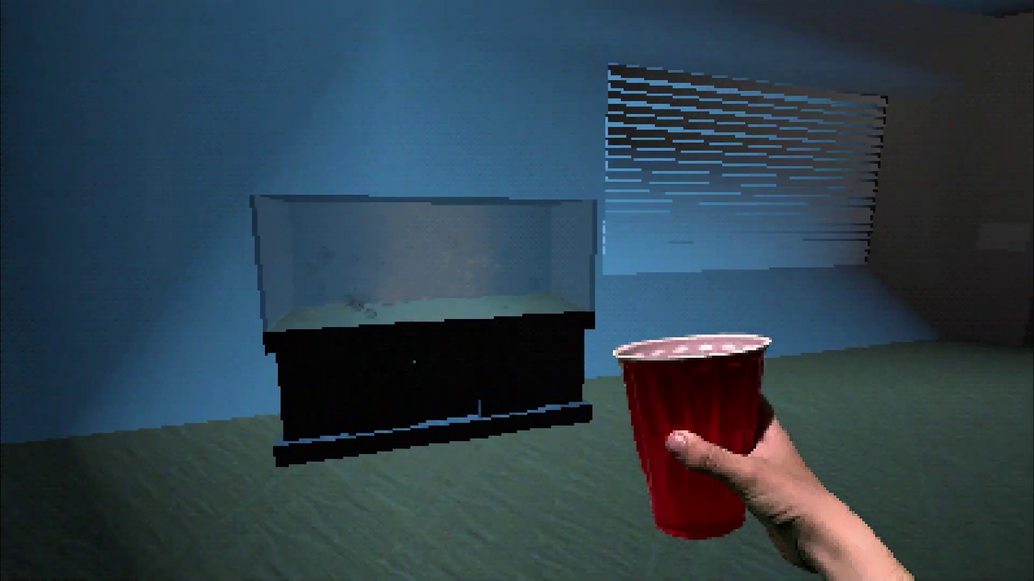
pyautogui.press('w')
pyautogui.press('e')
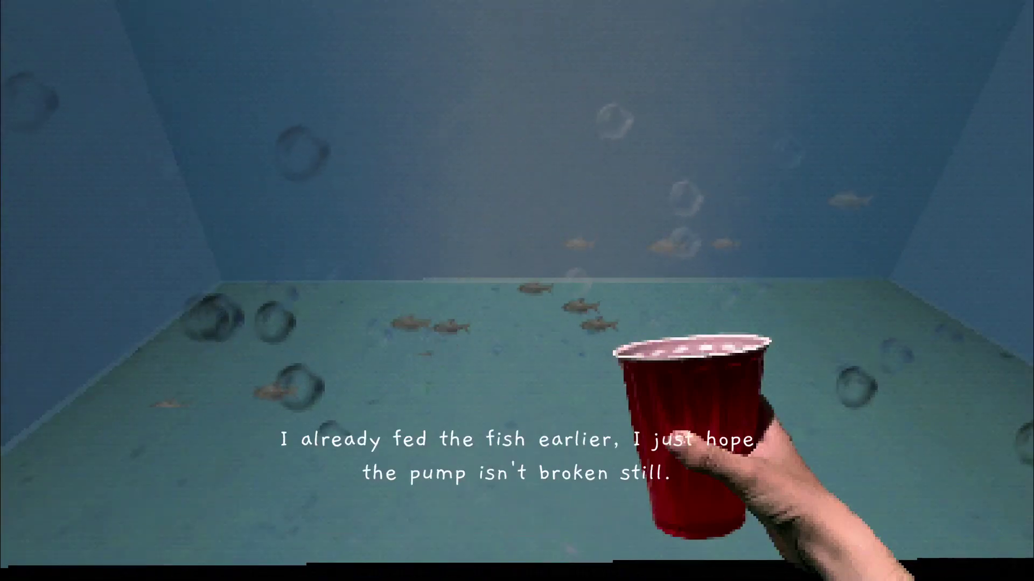
pyautogui.press('e')
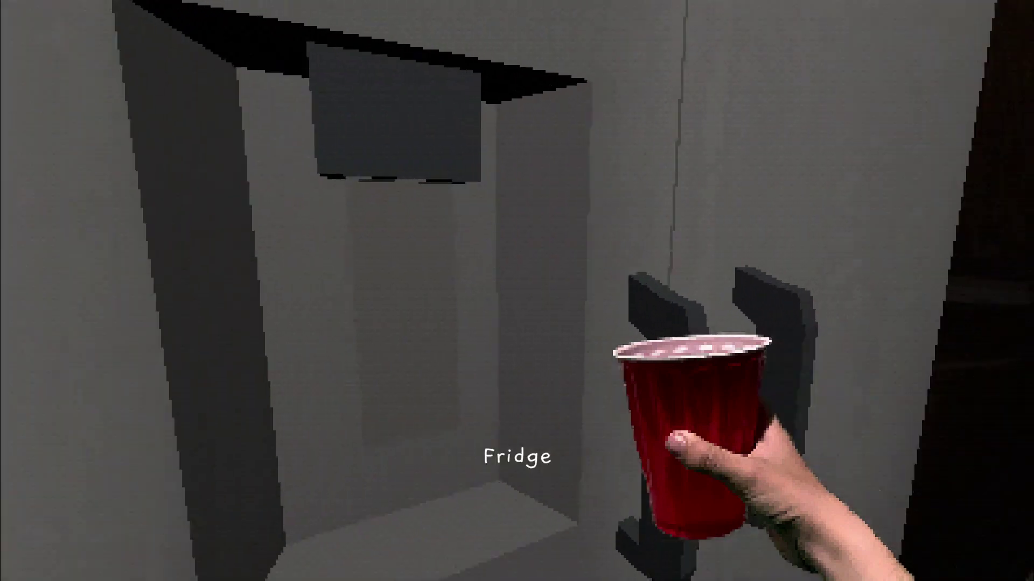
# Try the fridge water dispenser, then walk down the hallway into the lamp room
pyautogui.press('e')
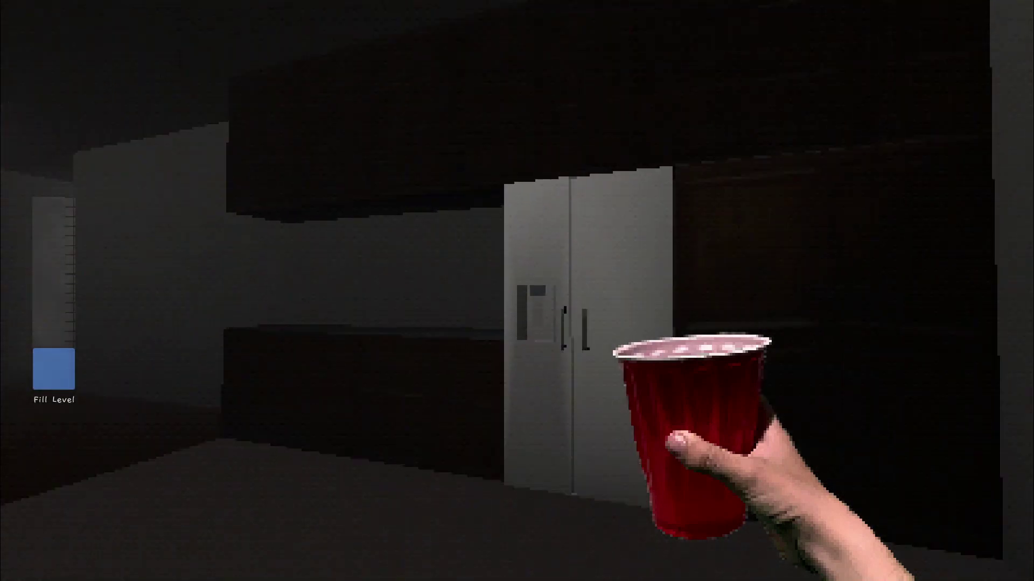
pyautogui.press('w')
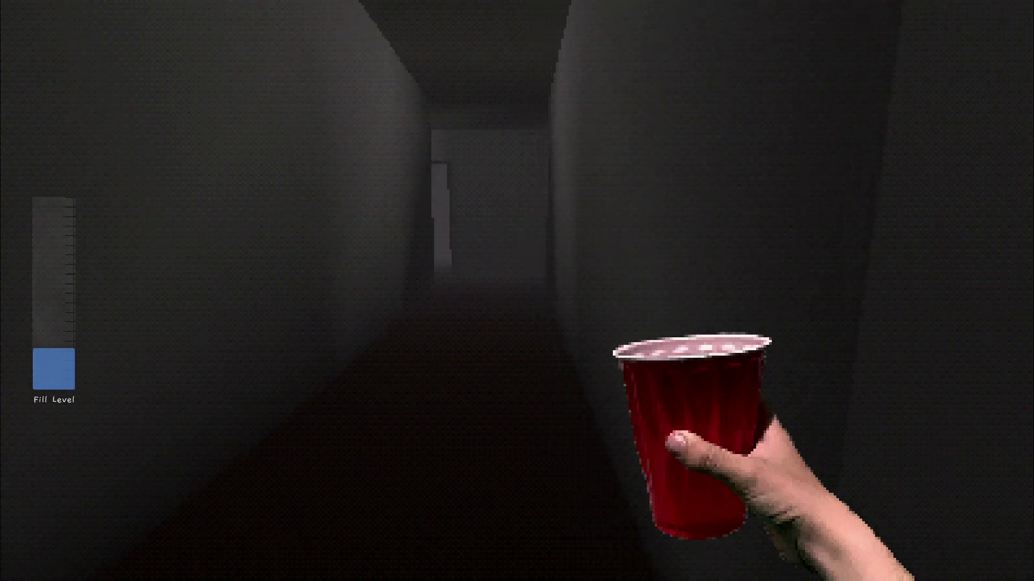
pyautogui.press('w')
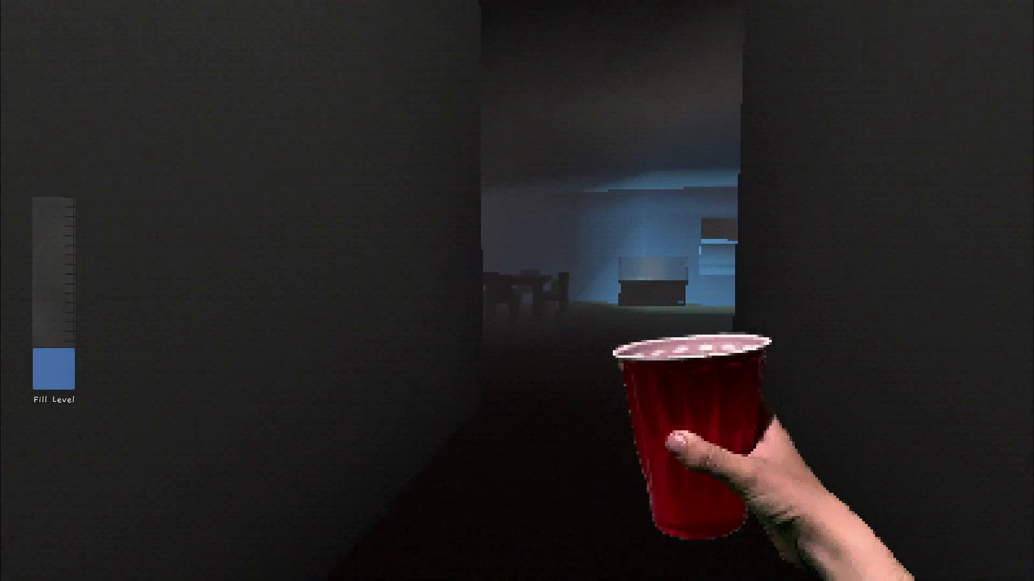
pyautogui.press('w')
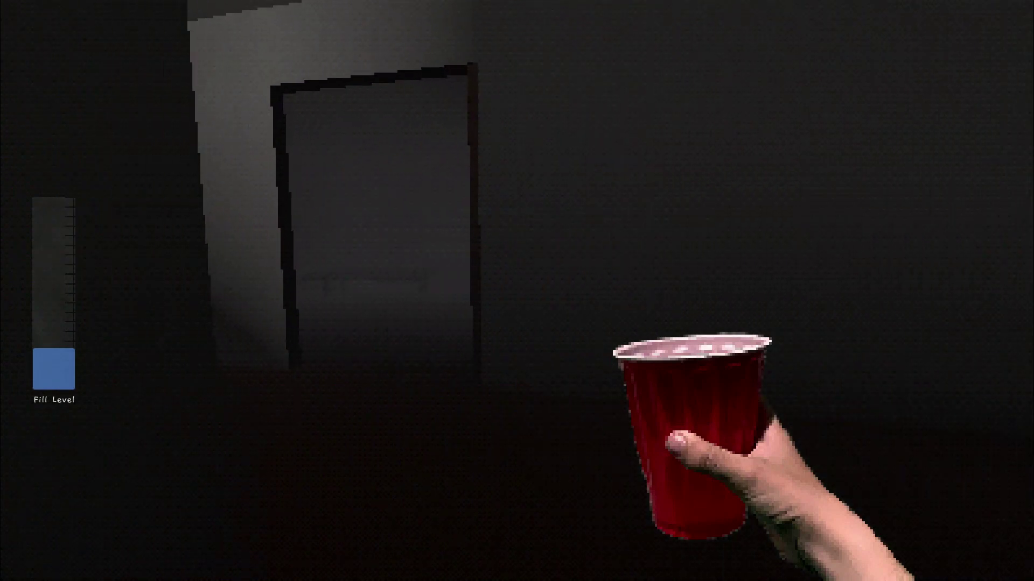
pyautogui.press('w')
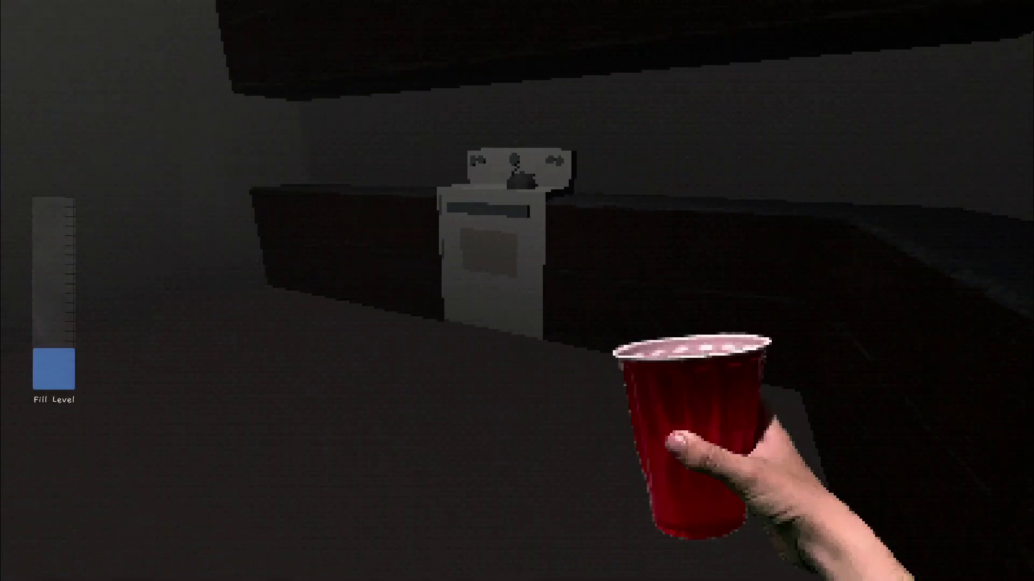
# Look over the stove, then return to the fridge and fill the cup with water
pyautogui.press('w')
pyautogui.press('w')
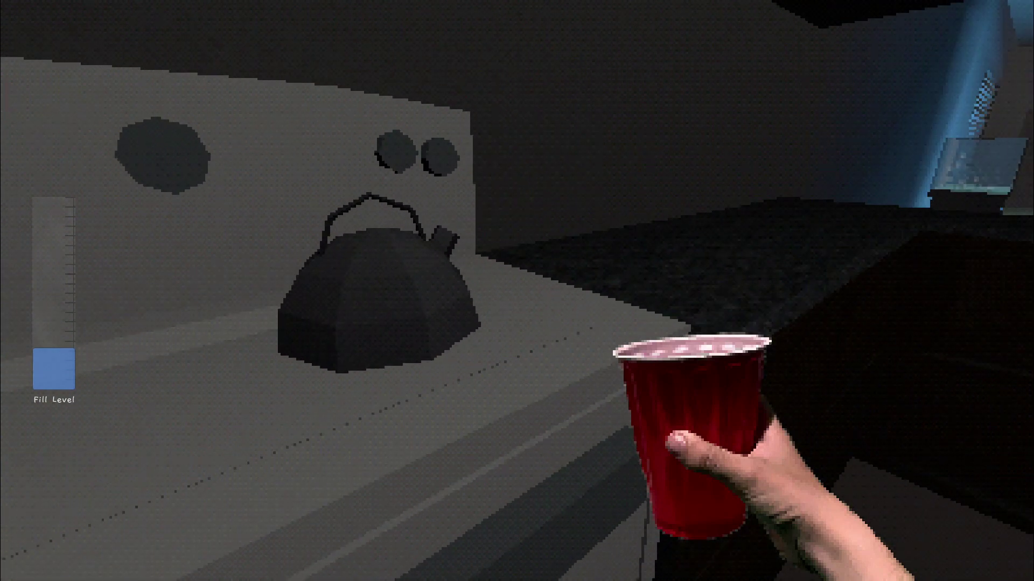
pyautogui.press('s')
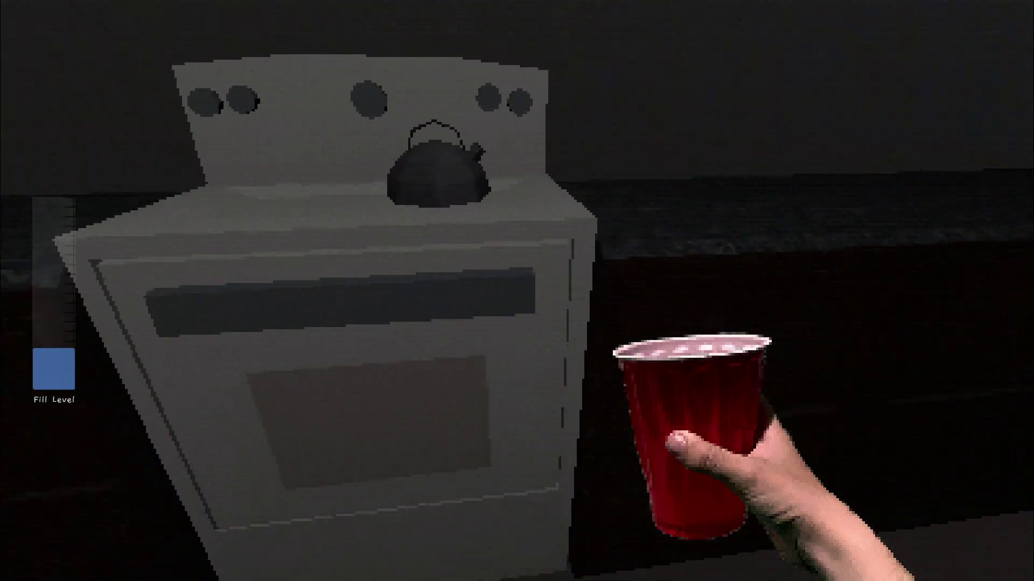
pyautogui.press('s')
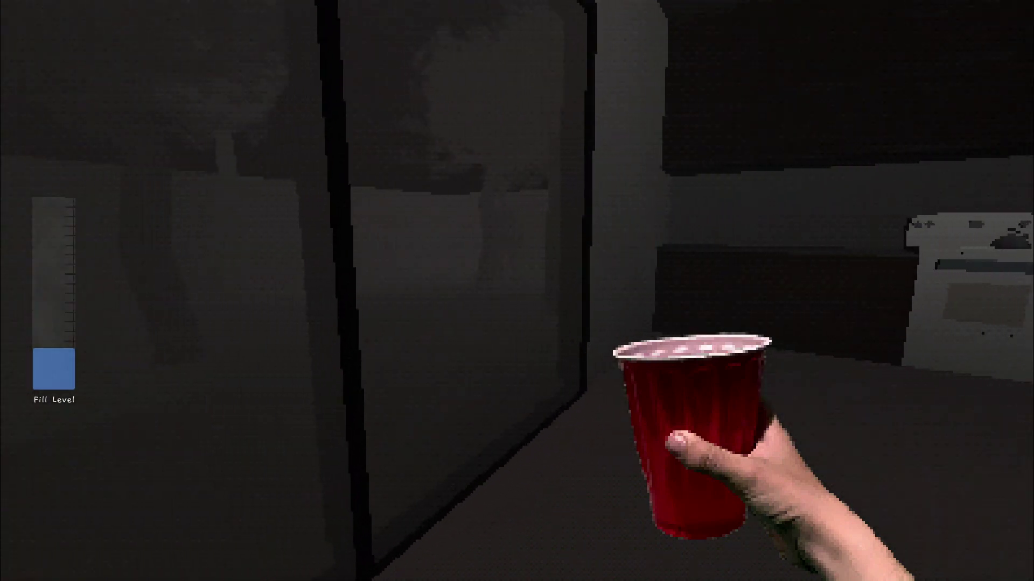
pyautogui.press('w')
pyautogui.press('w')
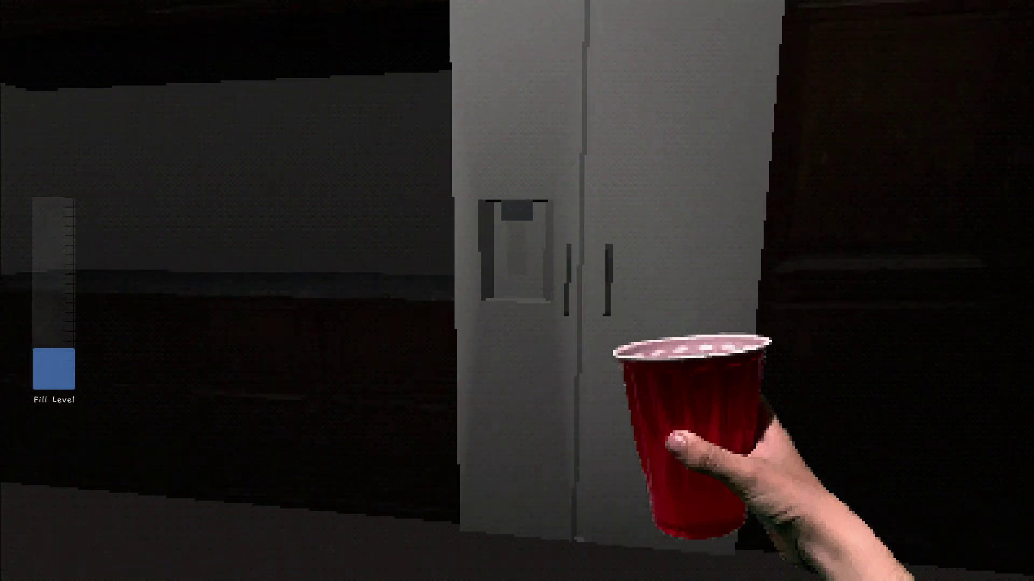
pyautogui.press('e')
pyautogui.press('w')
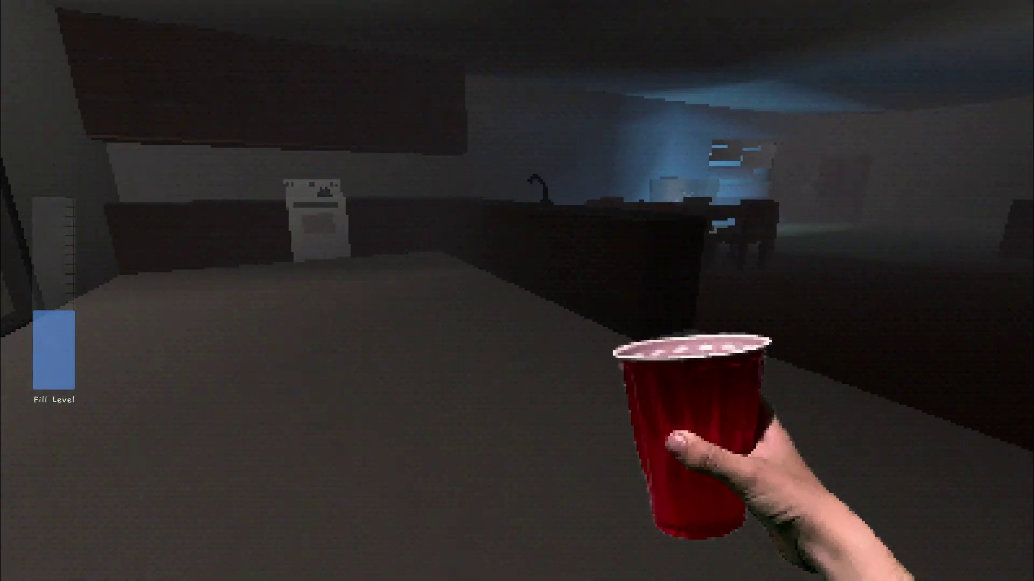
# Look around the kitchen between the glass door, stove and sink counter
pyautogui.press('w')
pyautogui.press('w')
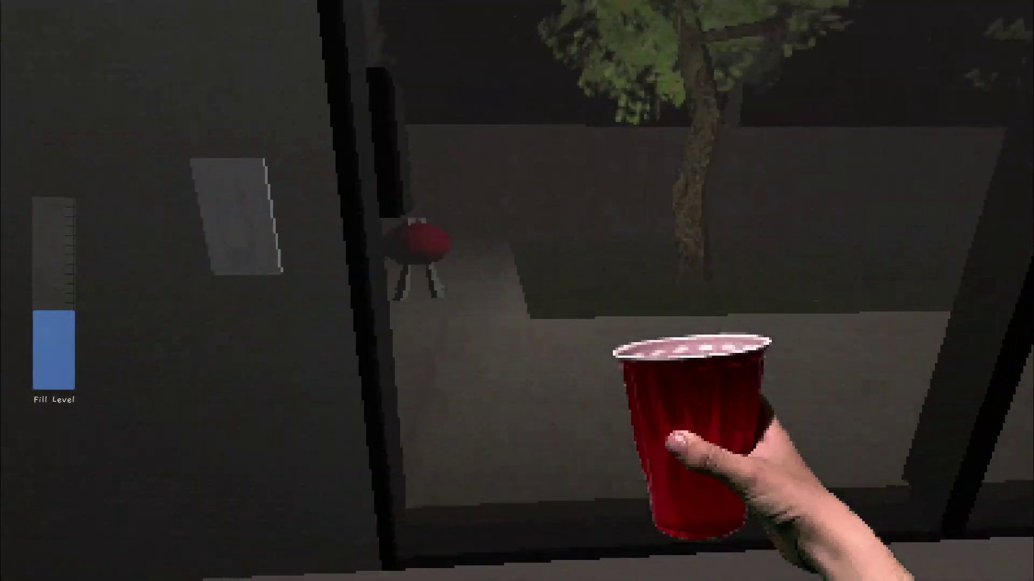
pyautogui.press('w')
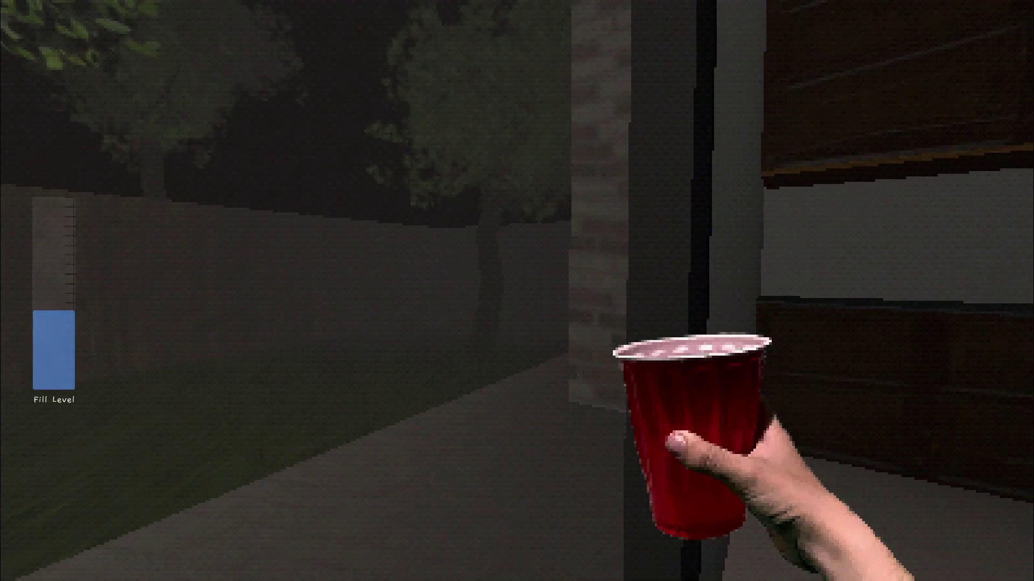
pyautogui.press('w')
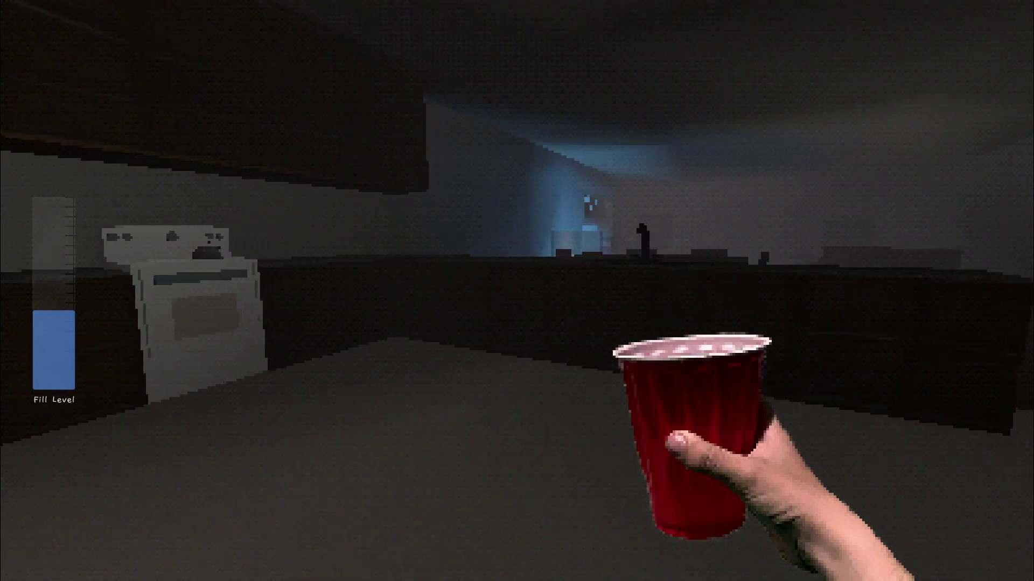
pyautogui.press('w')
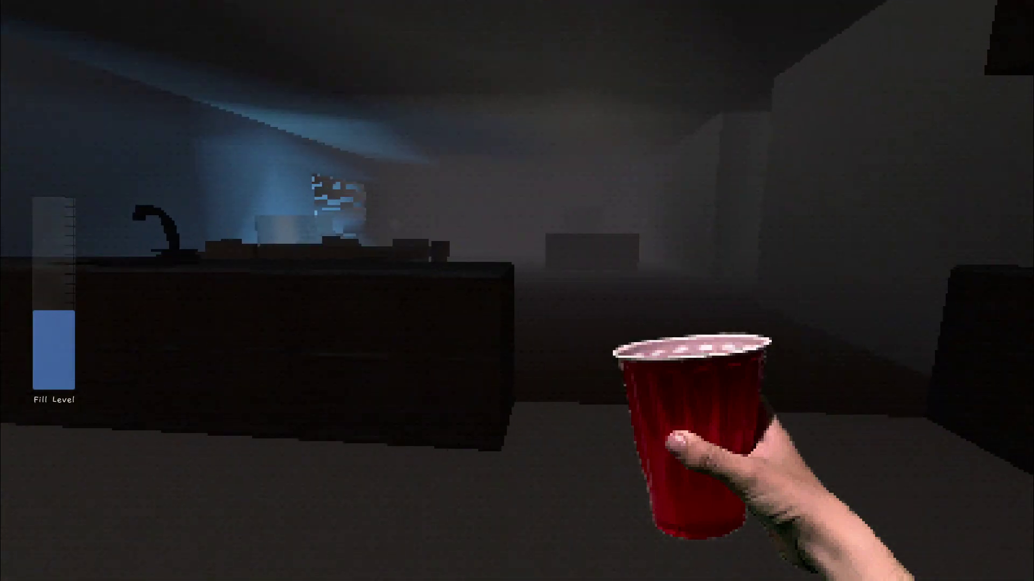
pyautogui.press('w')
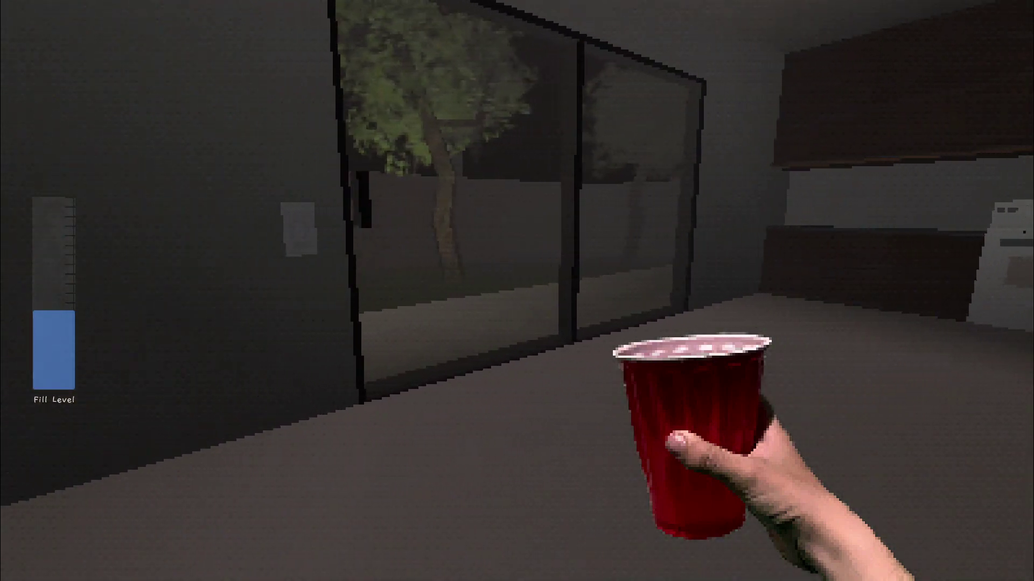
pyautogui.press('w')
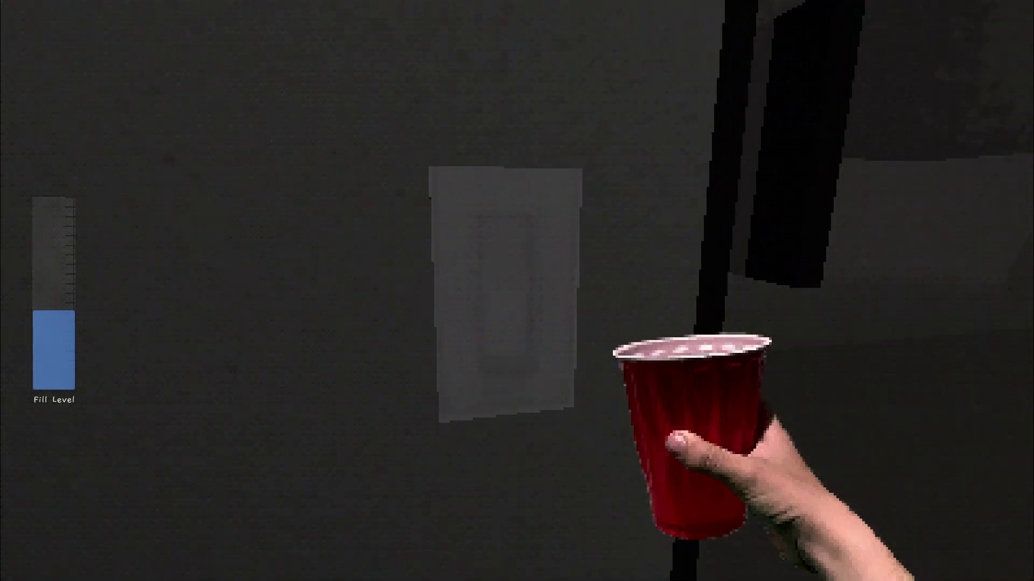
pyautogui.press('w')
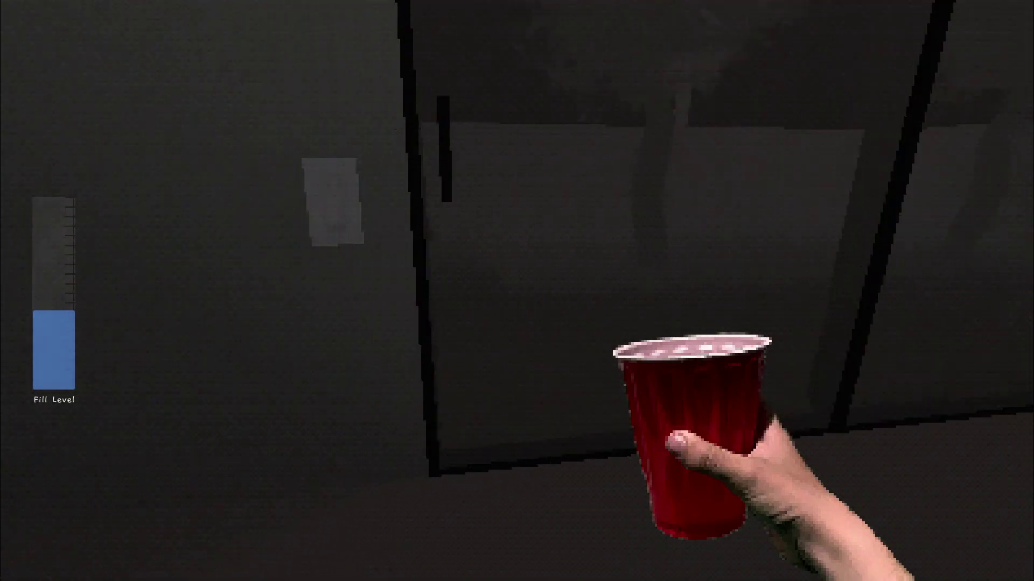
pyautogui.press('w')
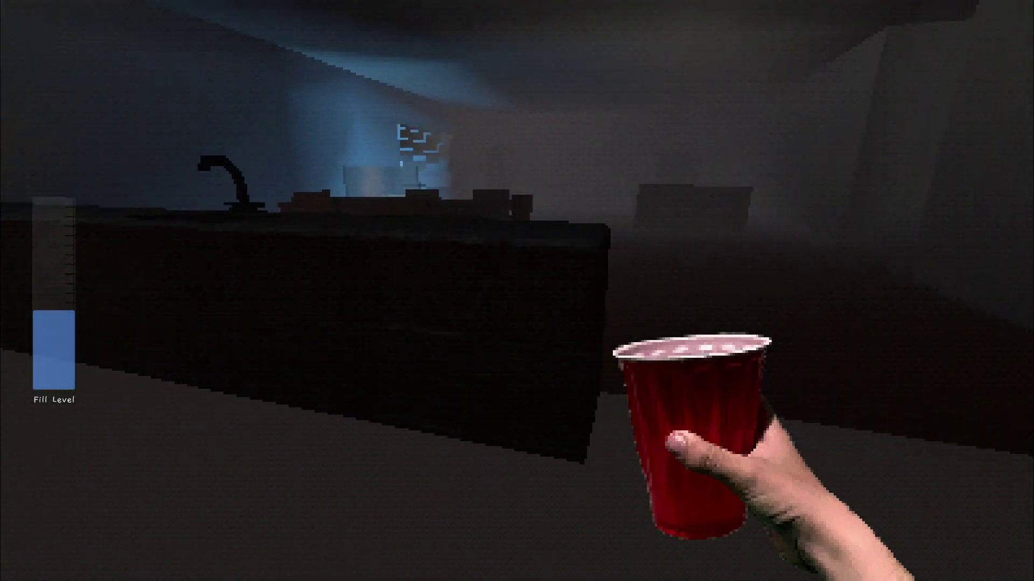
# Explore the dining area, blue window blinds and aquarium, then face the kitchen counter
pyautogui.press('w')
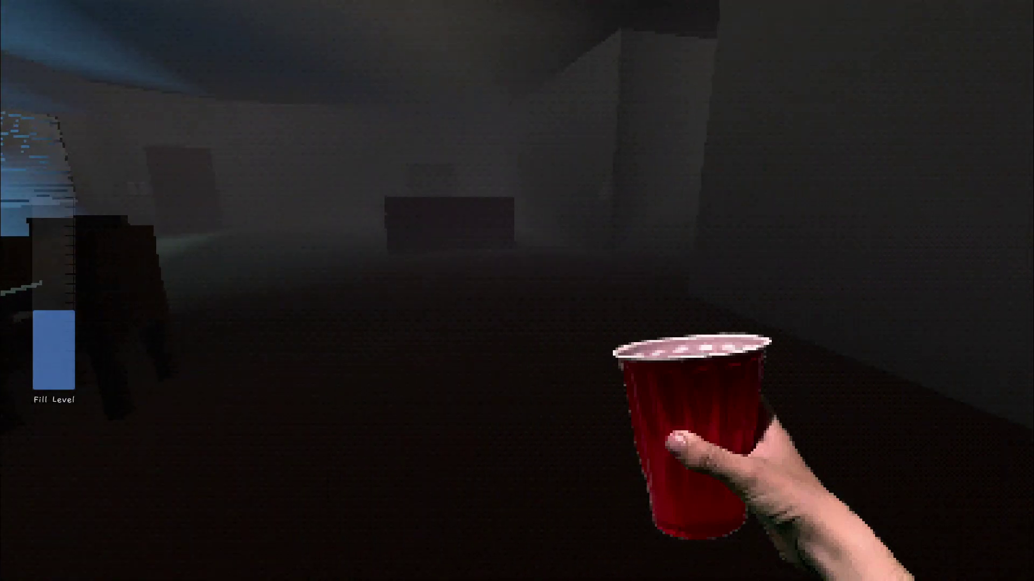
pyautogui.press('w')
pyautogui.press('w')
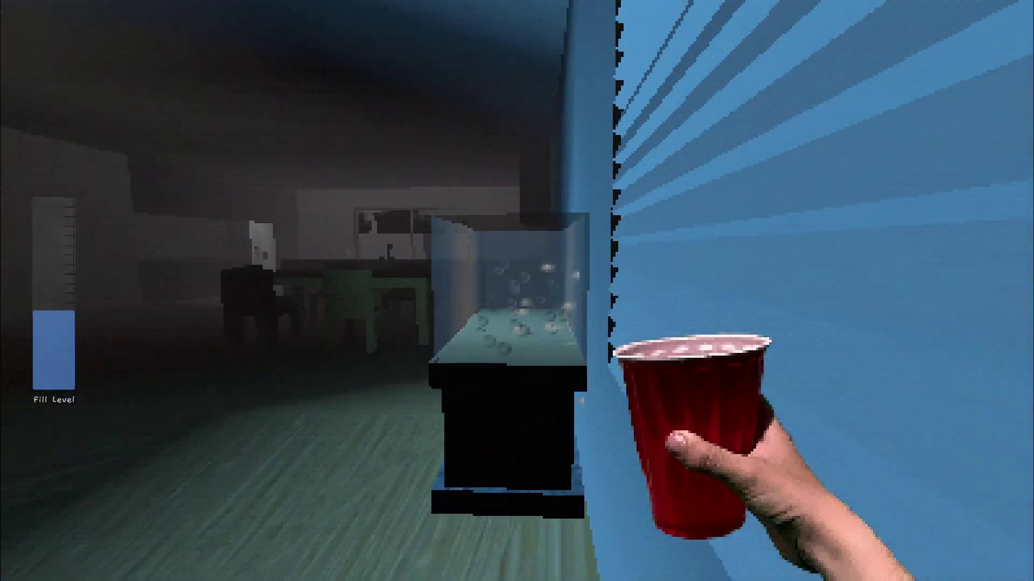
pyautogui.press('w')
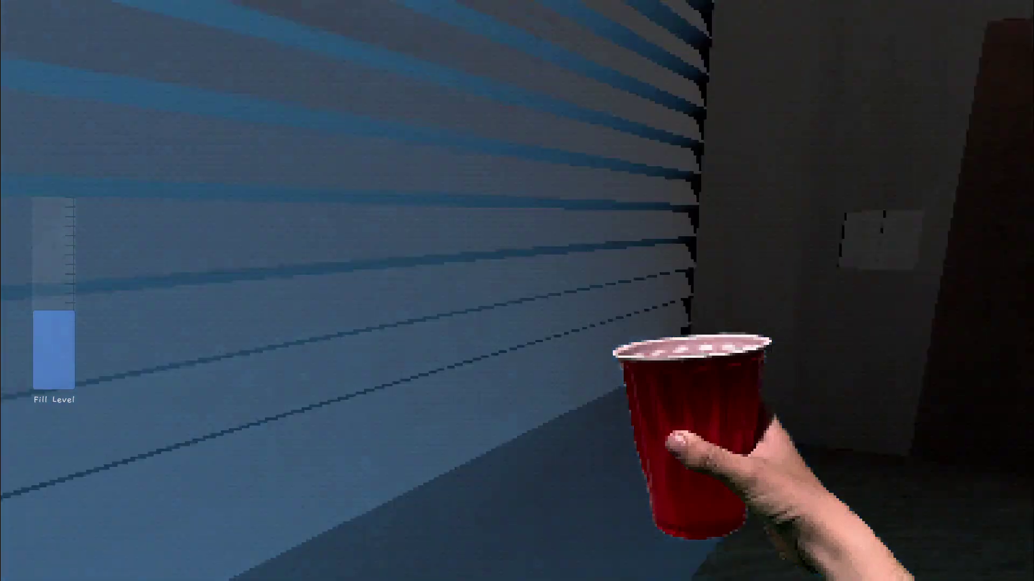
pyautogui.press('w')
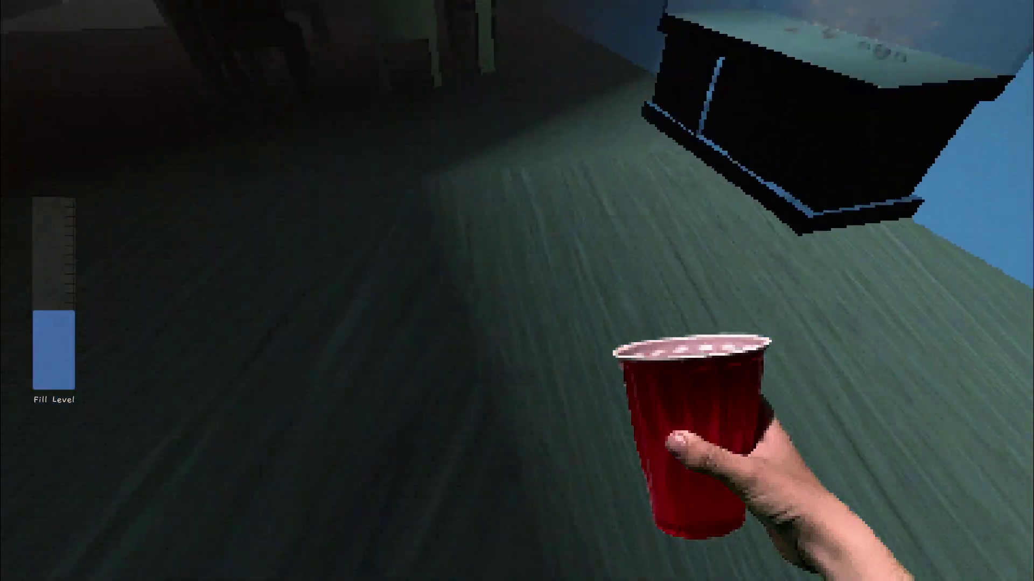
pyautogui.press('w')
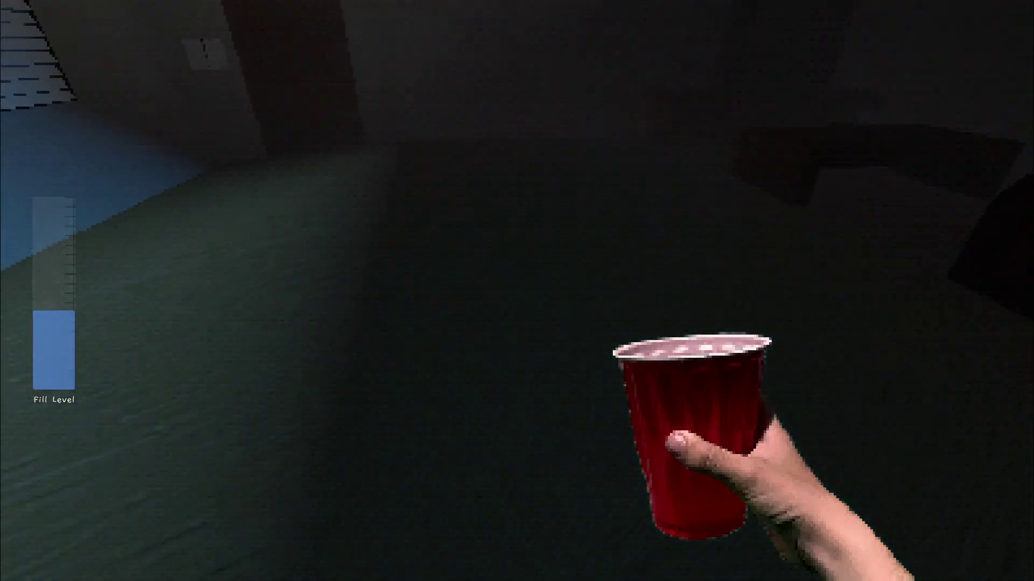
pyautogui.press('w')
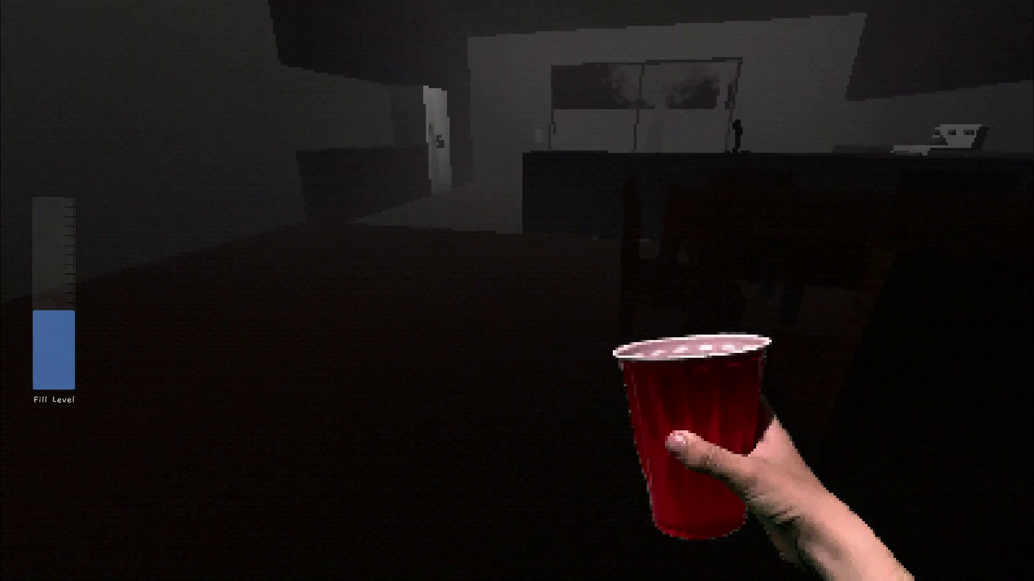
pyautogui.press('w')
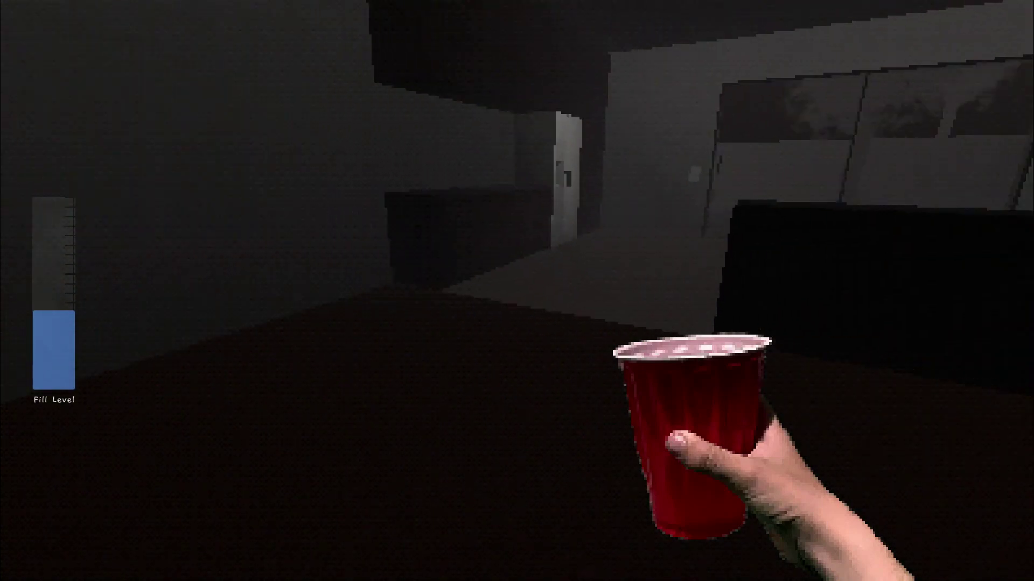
pyautogui.press('w')
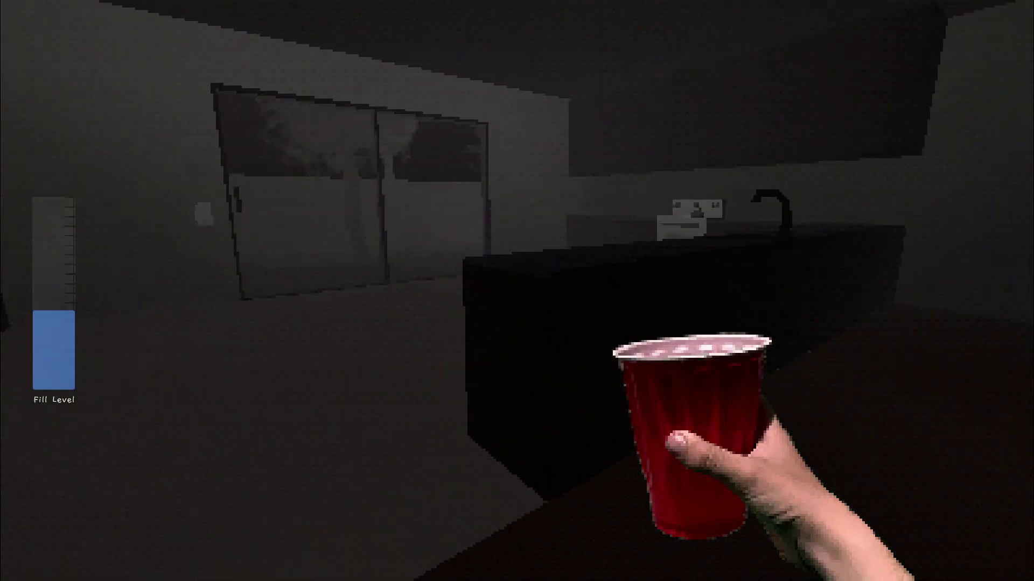
pyautogui.press('w')
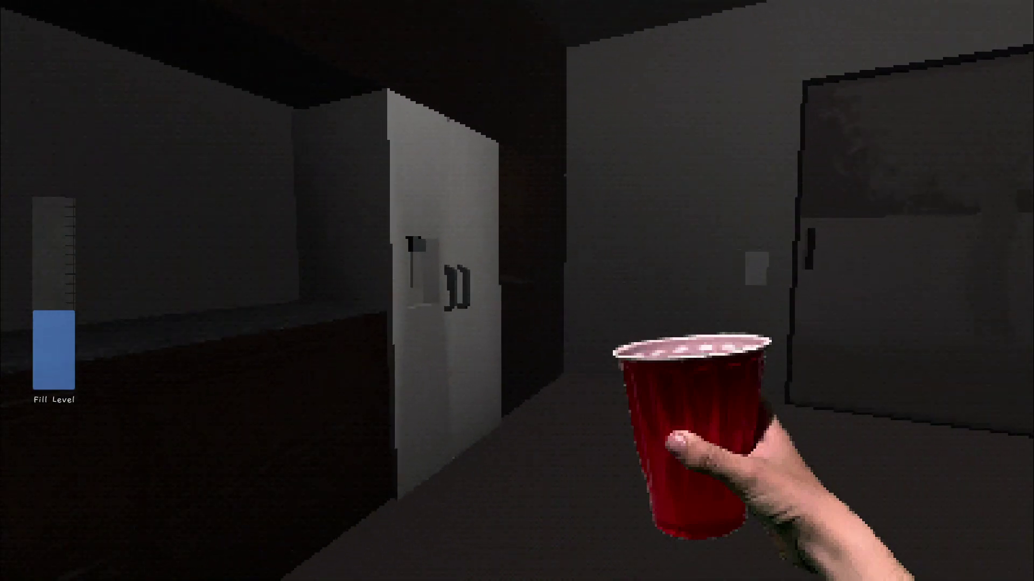
pyautogui.press('w')
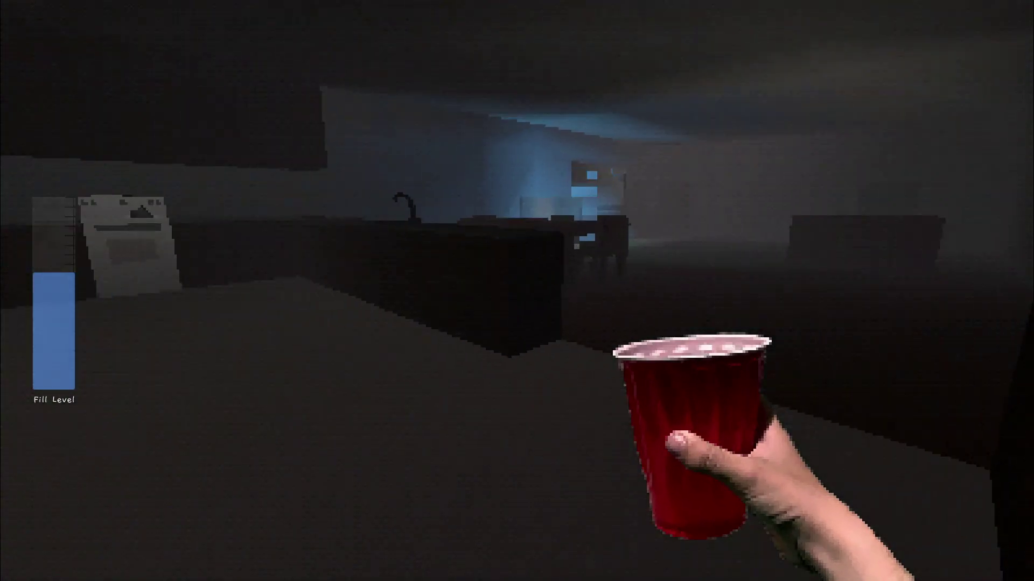
# Walk past the dining table and back to the aquarium
pyautogui.press('s')
pyautogui.press('w')
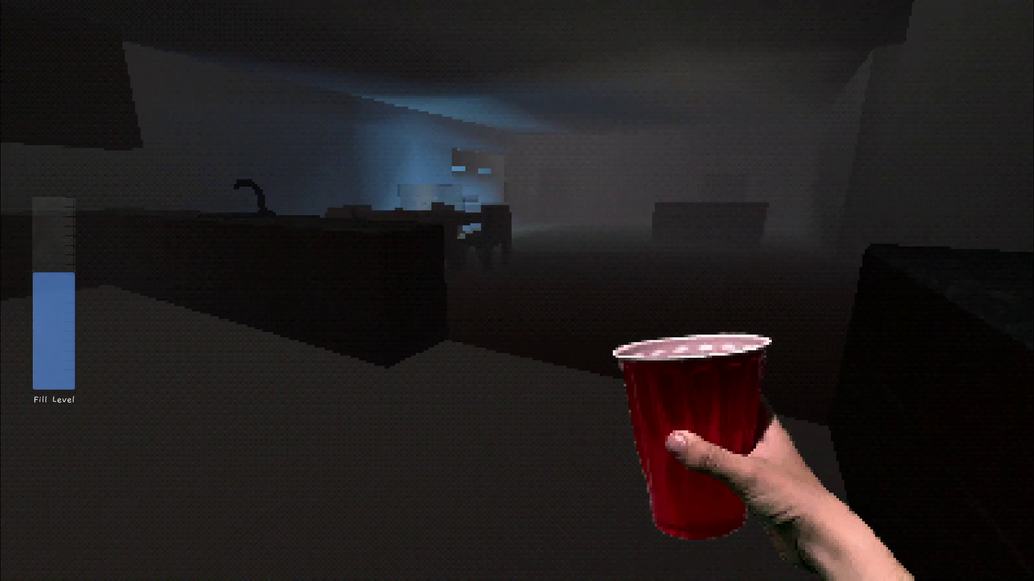
pyautogui.press('w')
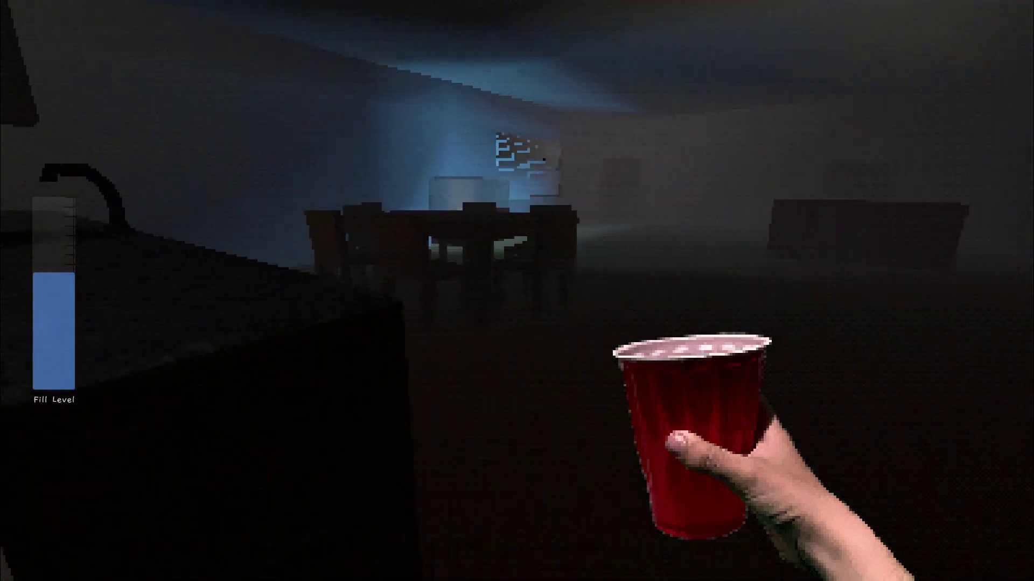
pyautogui.press('w')
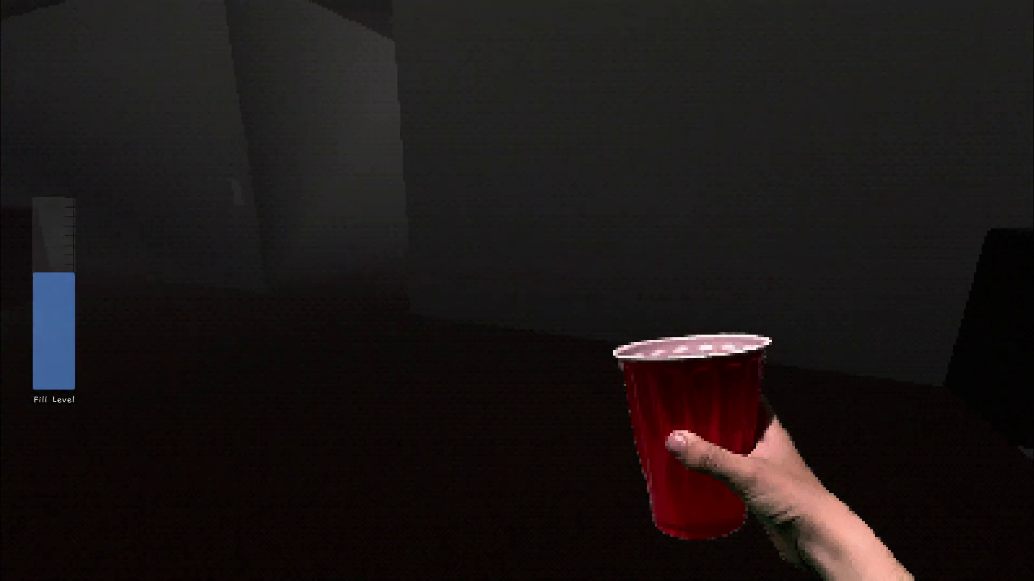
pyautogui.press('w')
pyautogui.press('w')
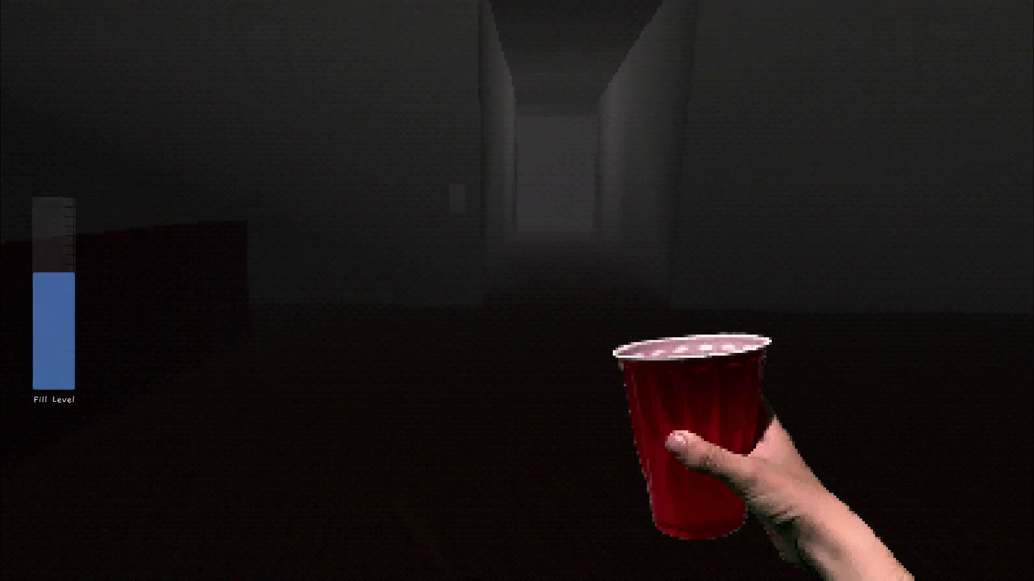
pyautogui.press('w')
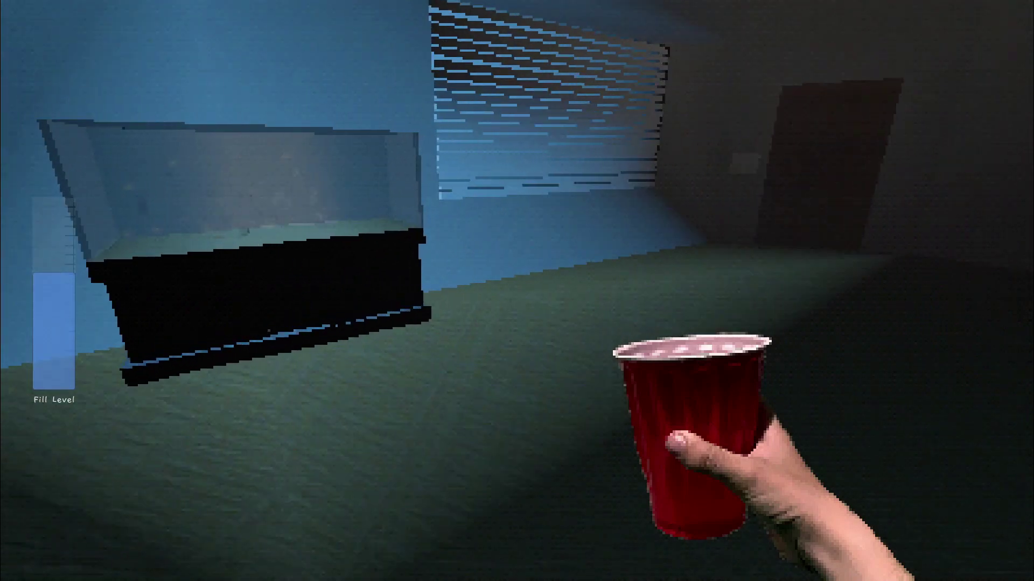
pyautogui.press('w')
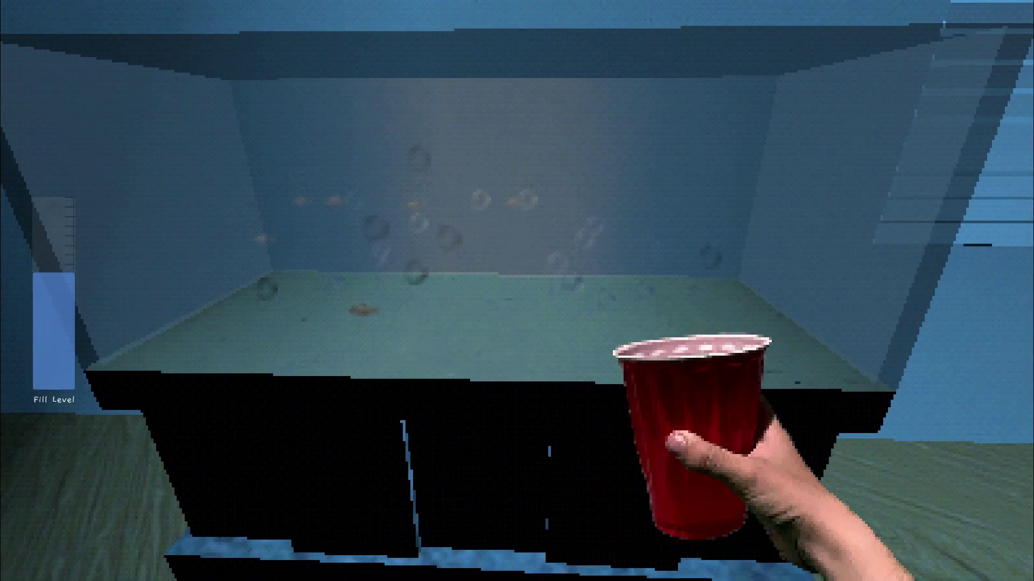
# Go past the green table to the fridge and refill the cup at the dispenser
pyautogui.press('w')
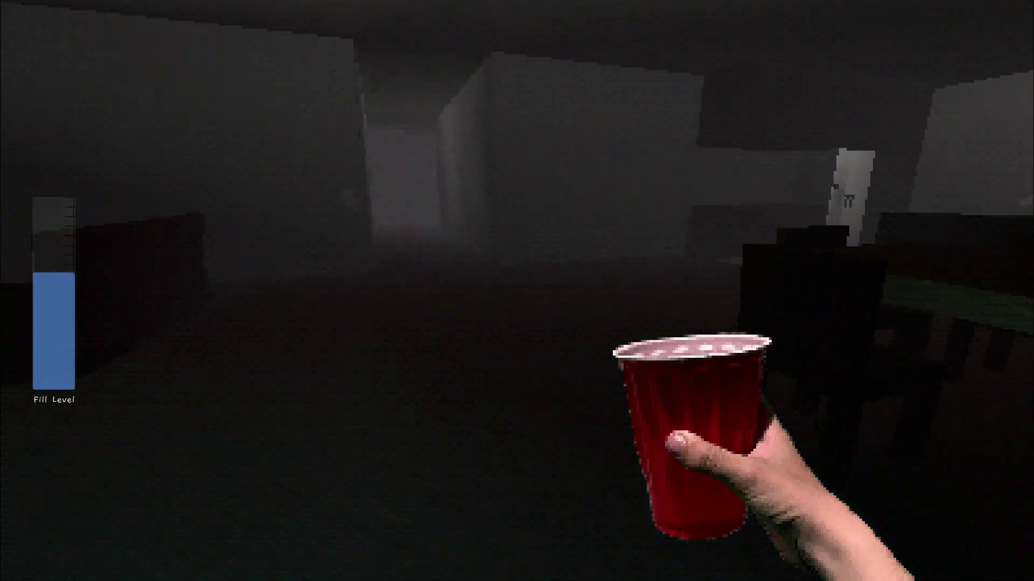
pyautogui.press('w')
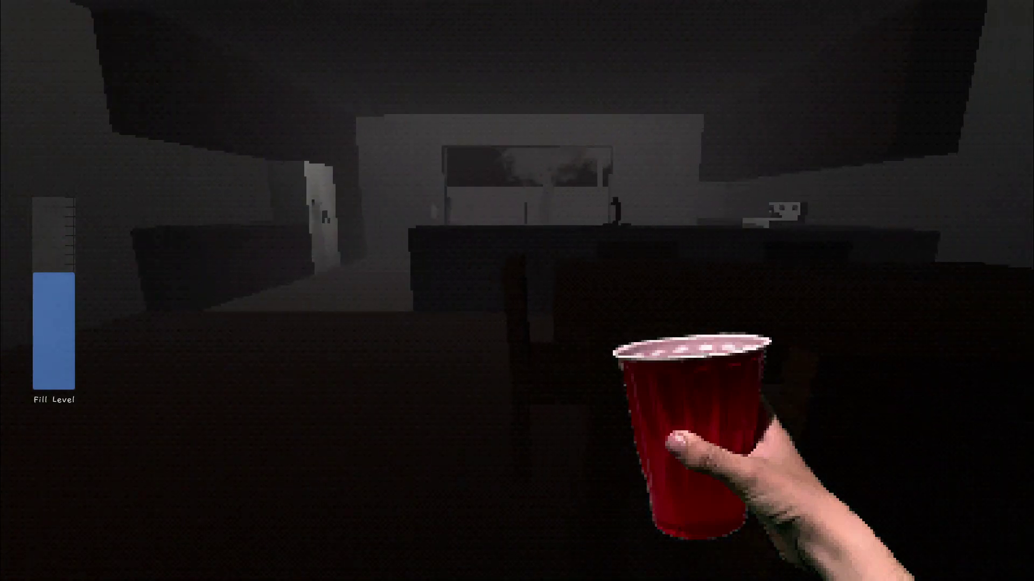
pyautogui.press('w')
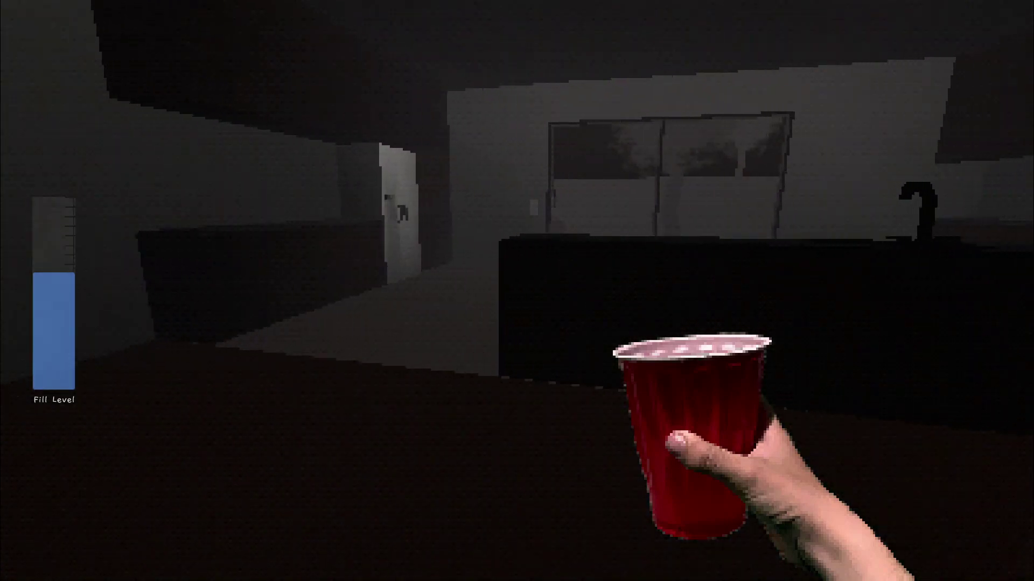
pyautogui.press('w')
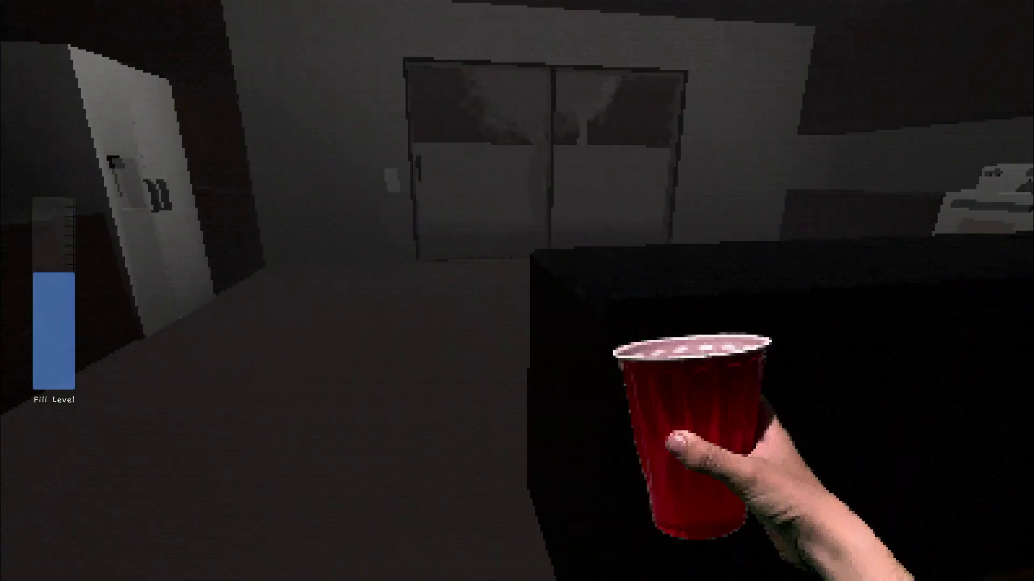
pyautogui.press('w')
pyautogui.press('w')
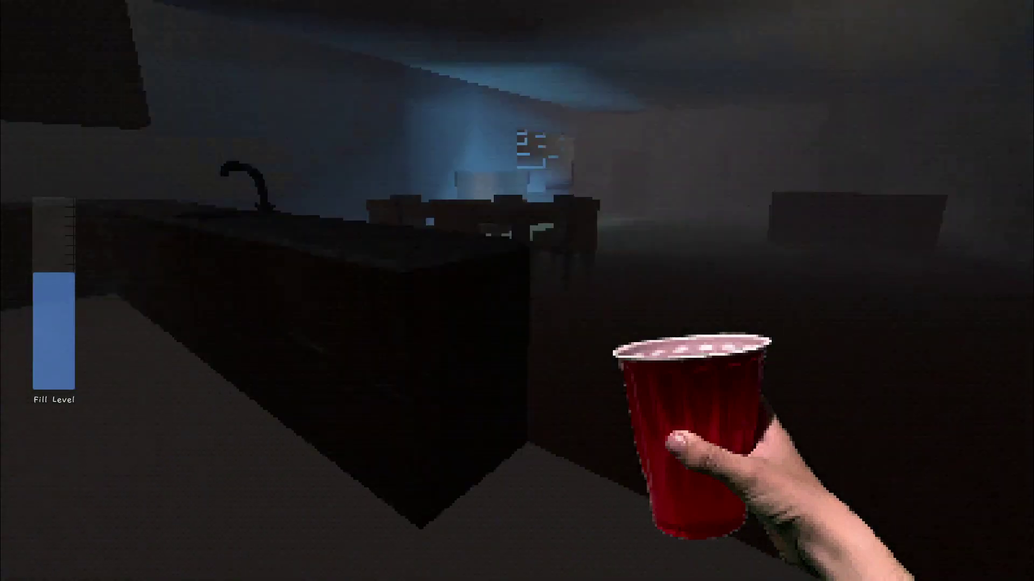
pyautogui.press('w')
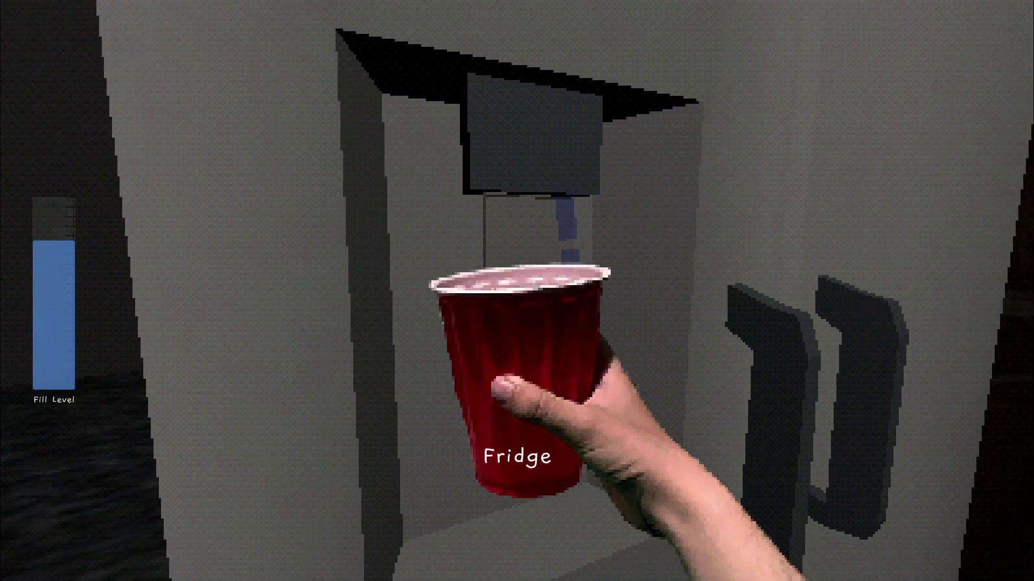
# Walk through the TV room and hallway to the lit room's table and static-filled television
pyautogui.press('s')
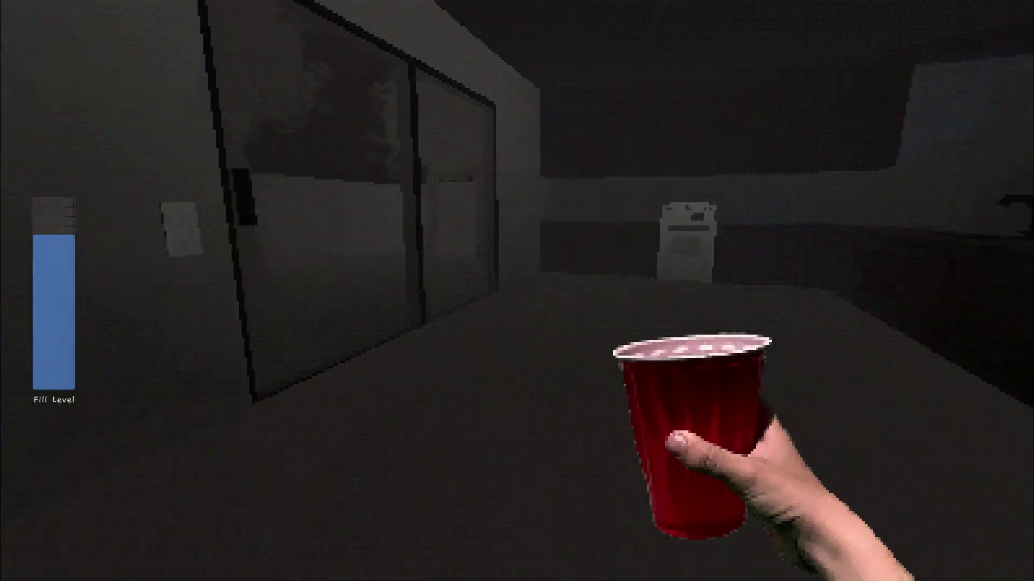
pyautogui.press('w')
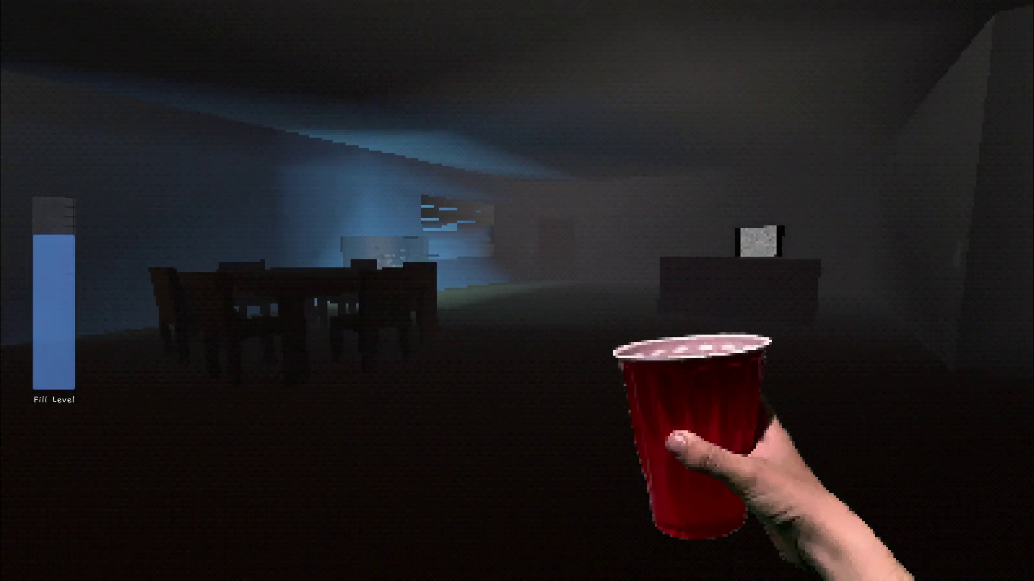
pyautogui.press('w')
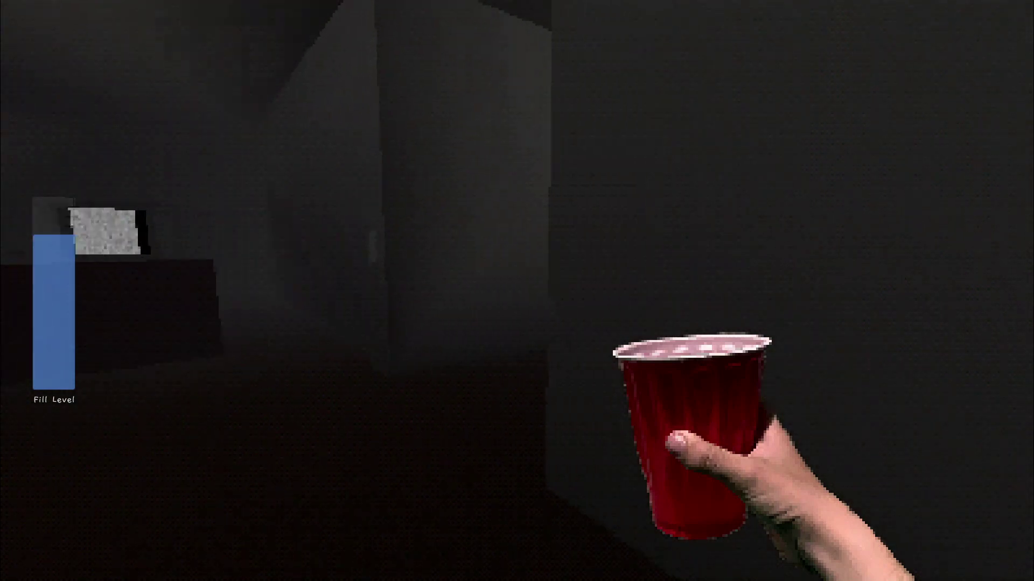
pyautogui.press('w')
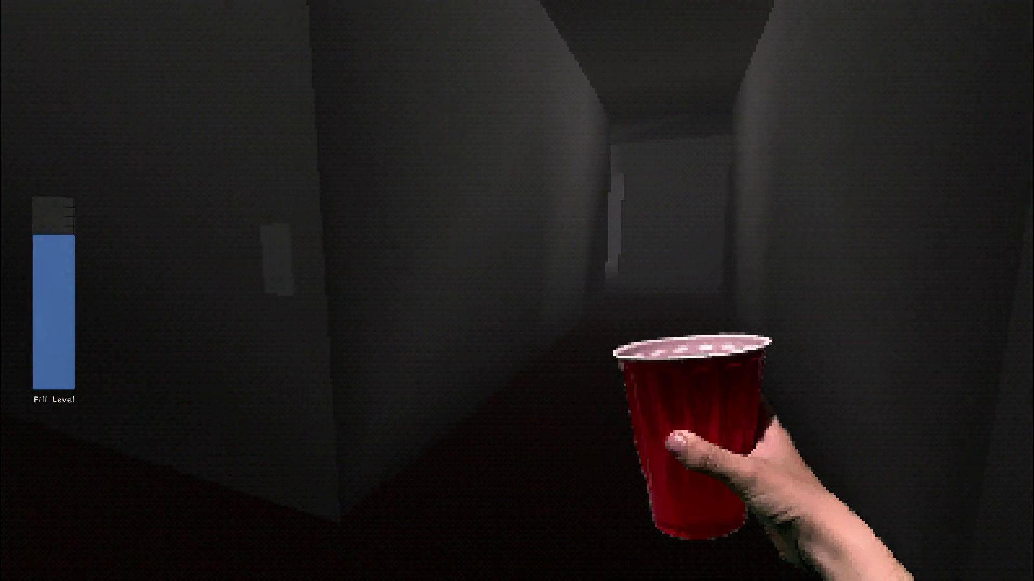
pyautogui.press('w')
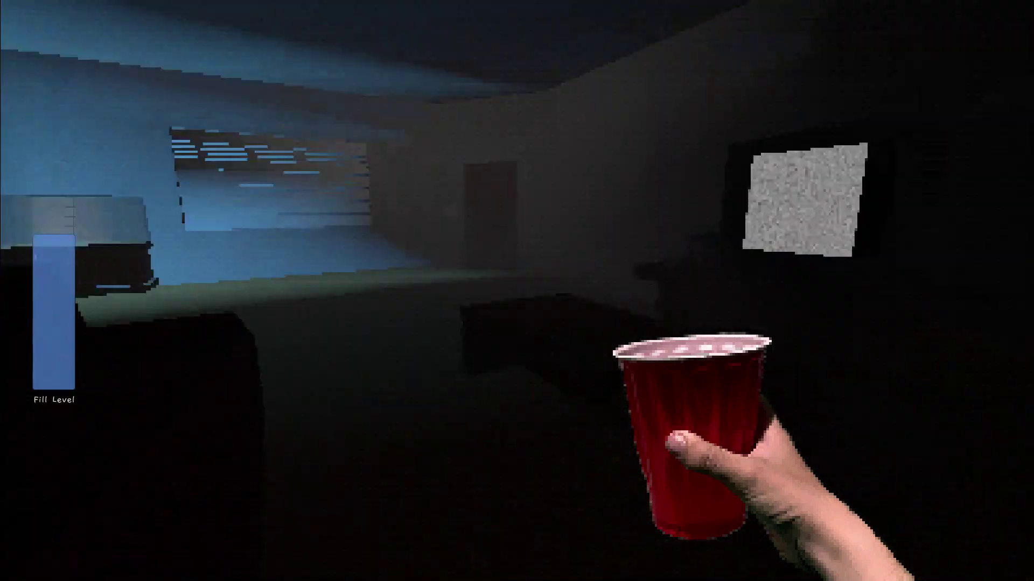
pyautogui.press('w')
pyautogui.press('w')
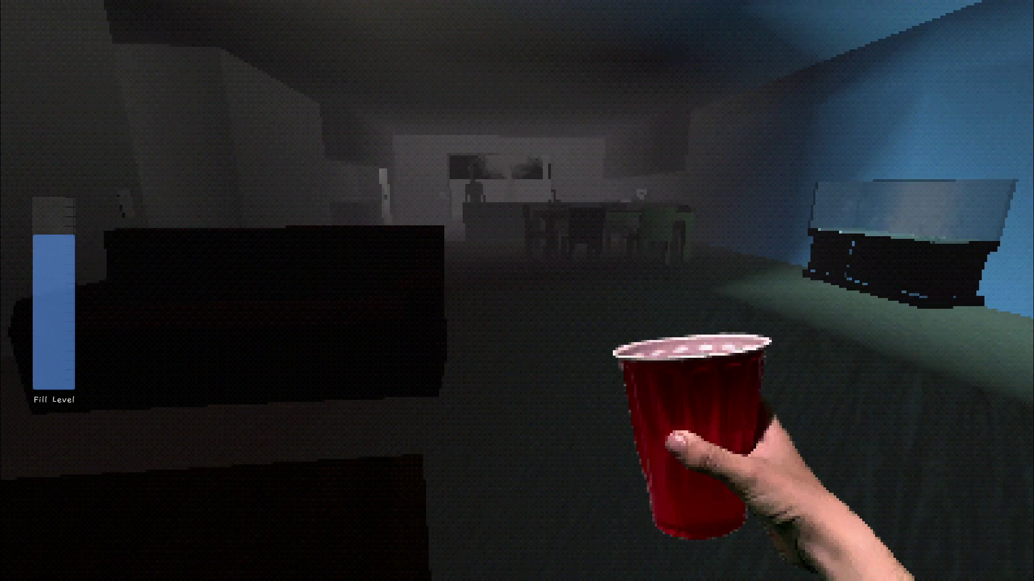
# Sidestep through the blue-lit living room and return to the kitchen counter
pyautogui.press('a')
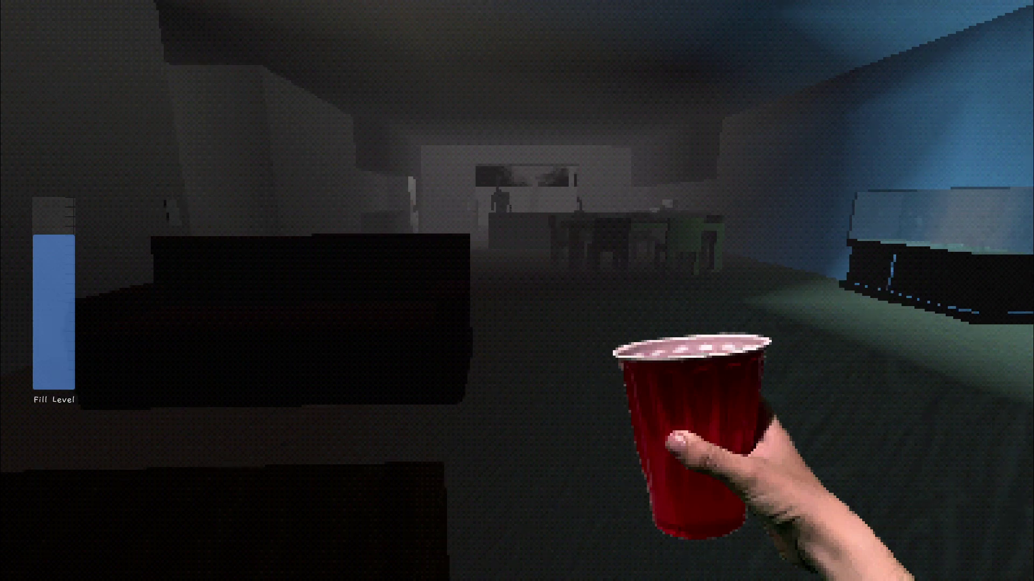
pyautogui.press('w')
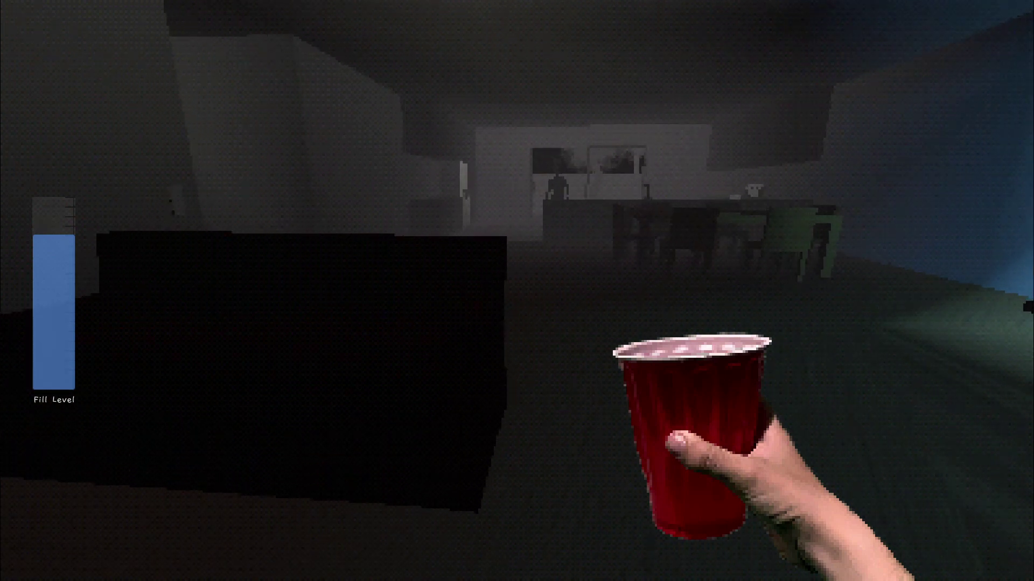
pyautogui.press('w')
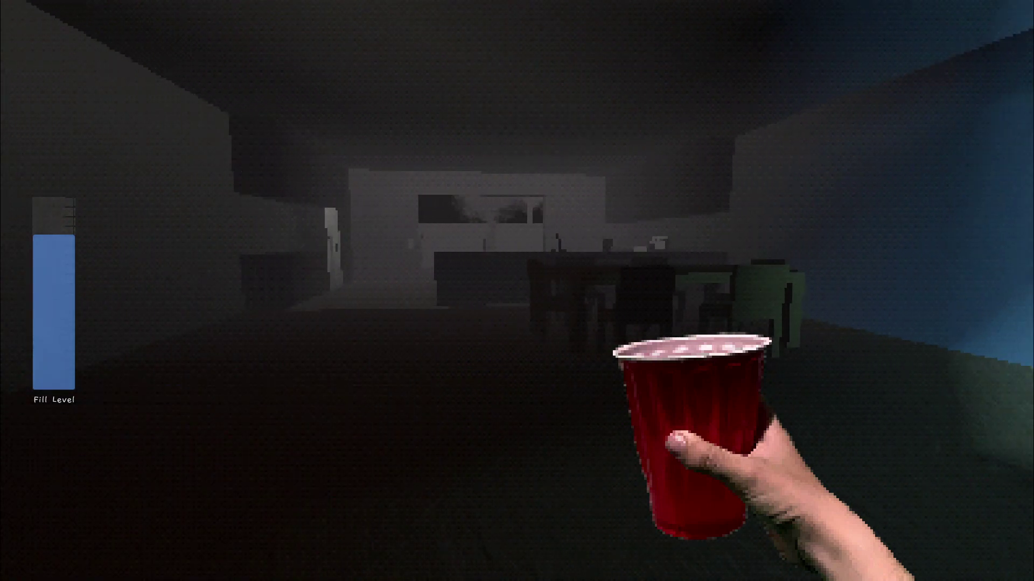
pyautogui.press('w')
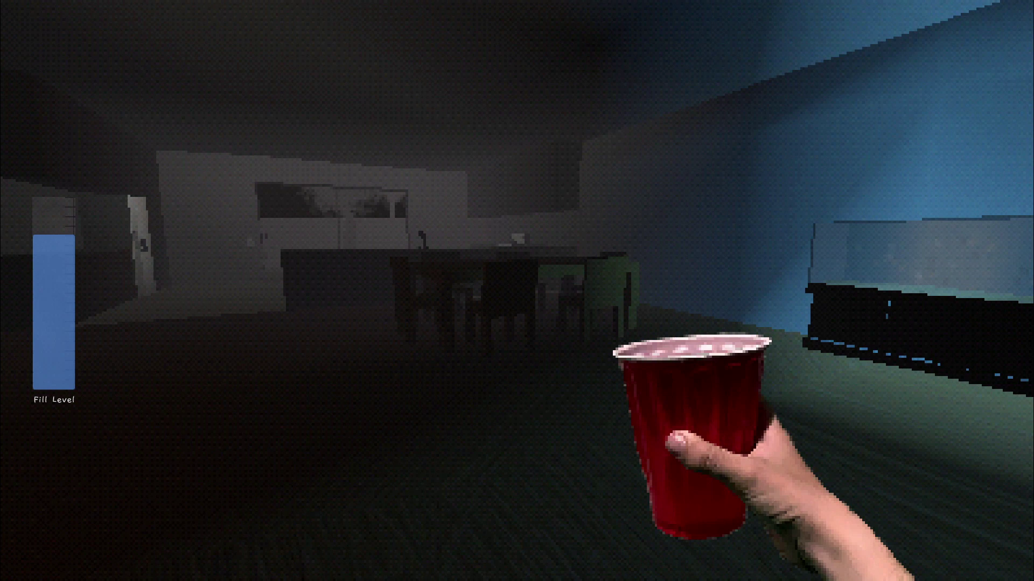
pyautogui.press('w')
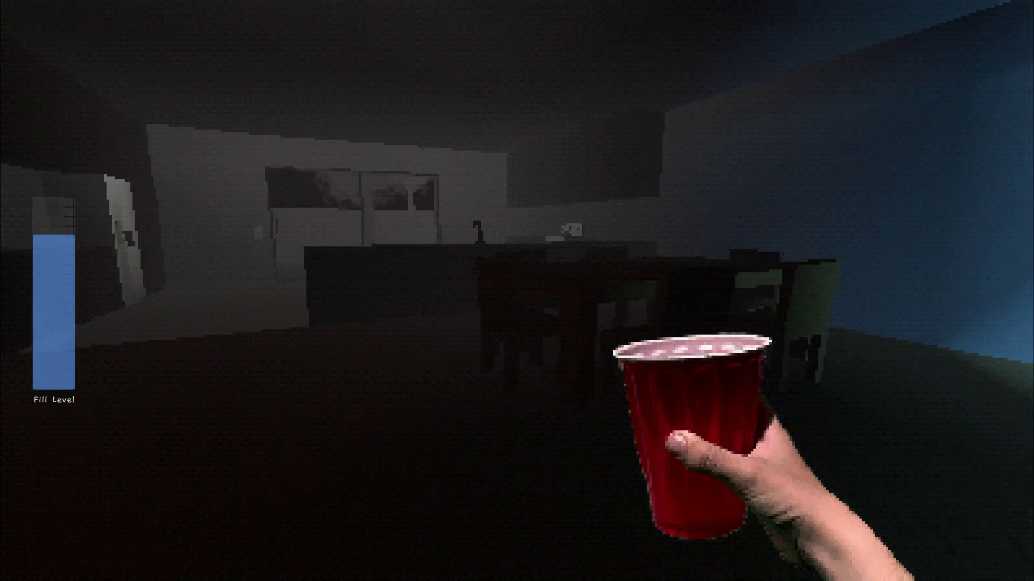
pyautogui.press('w')
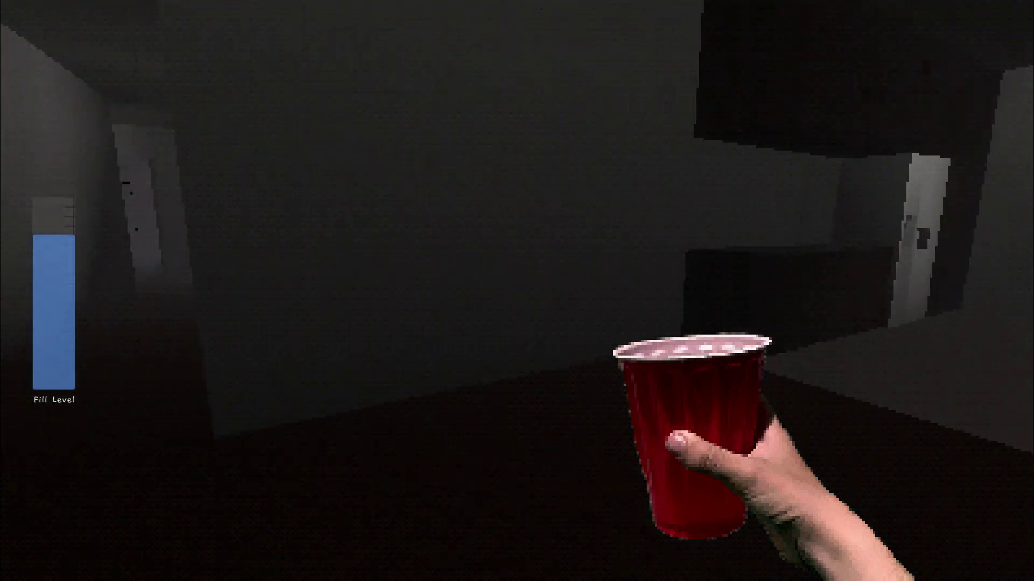
pyautogui.press('w')
pyautogui.press('w')
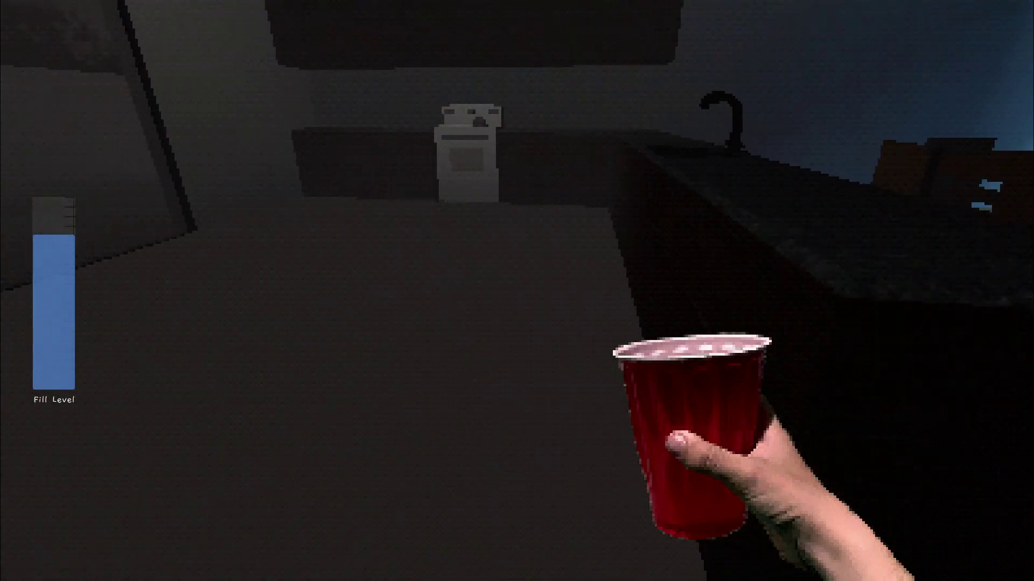
# Hold the cup under the fridge water stream, then head down the corridor to the far doorway
pyautogui.press('w')
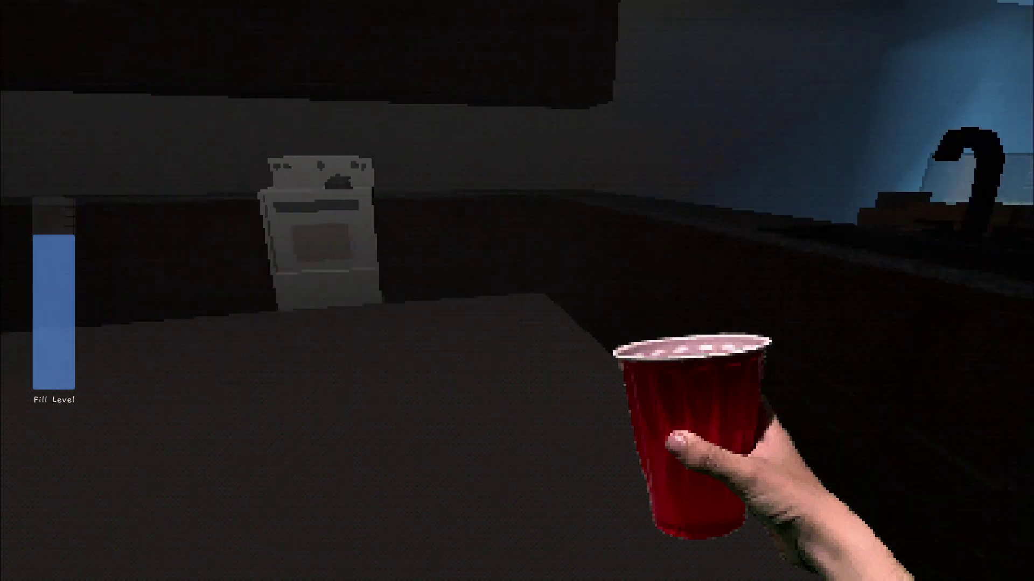
pyautogui.press('w')
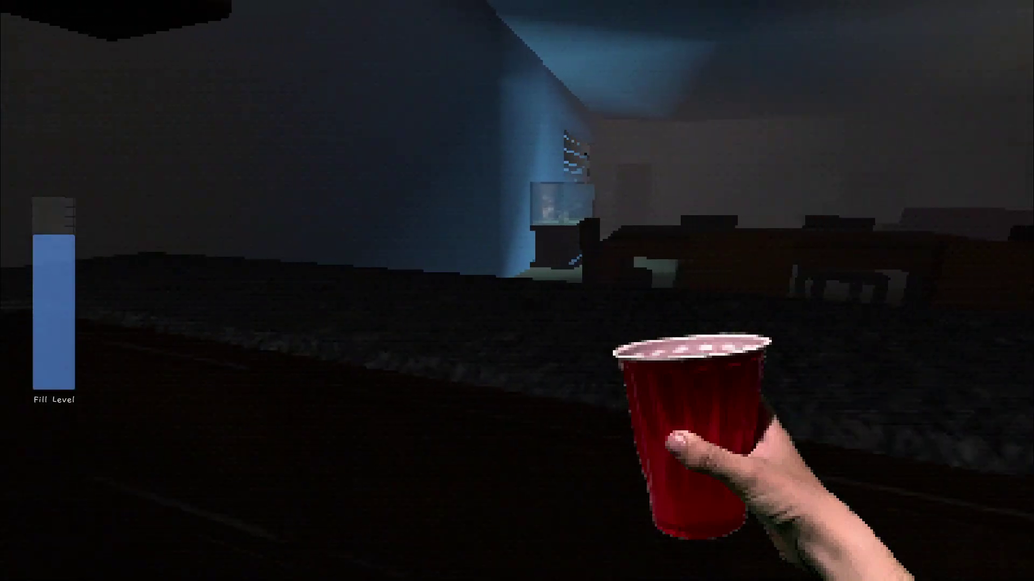
pyautogui.press('w')
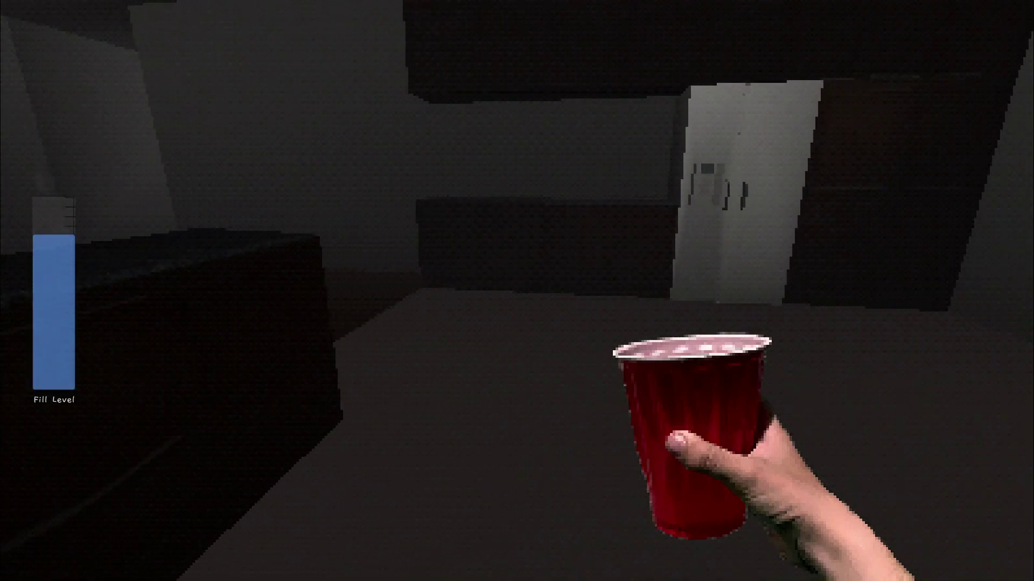
pyautogui.press('w')
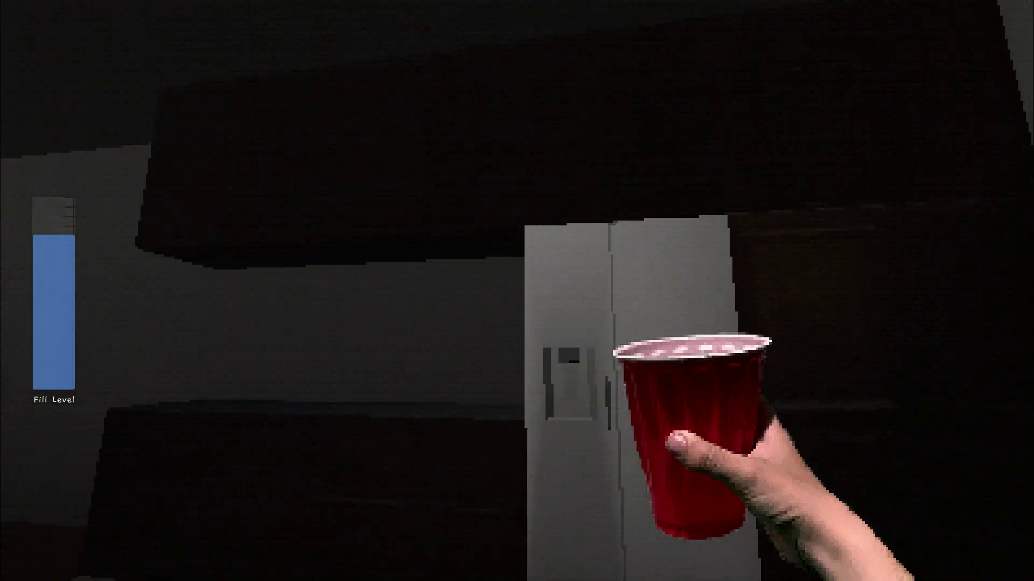
pyautogui.press('w')
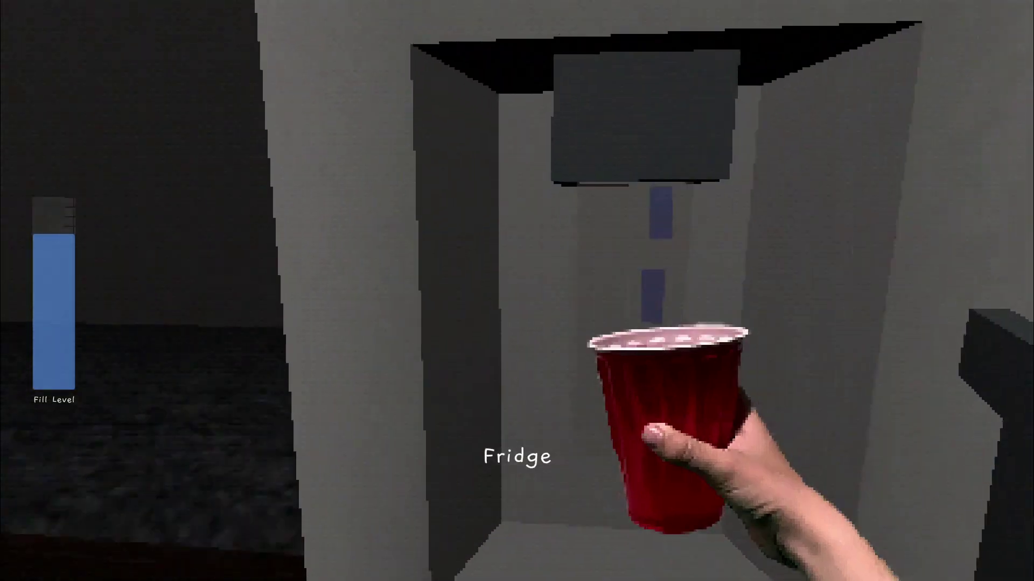
pyautogui.press('d')
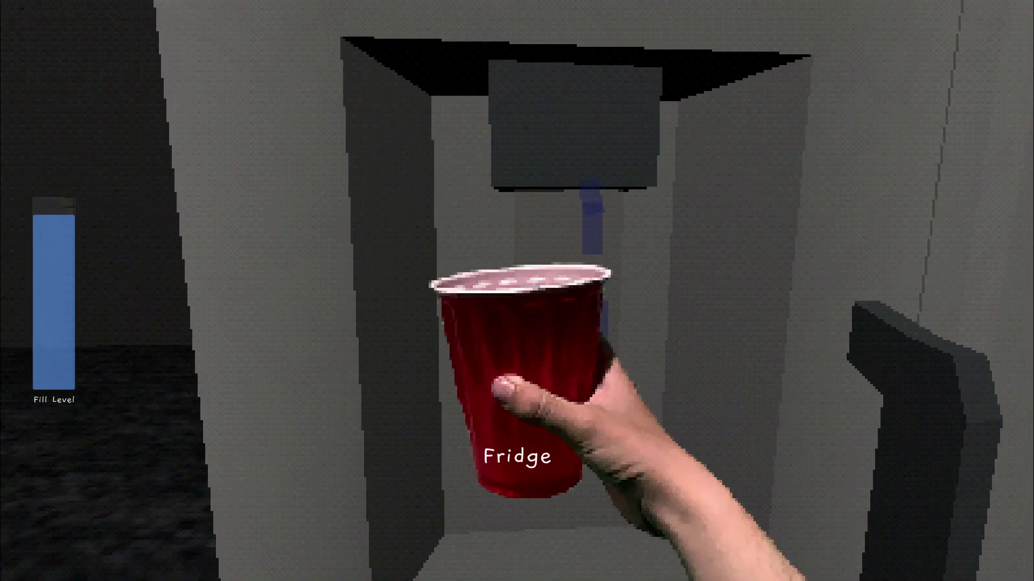
pyautogui.press('s')
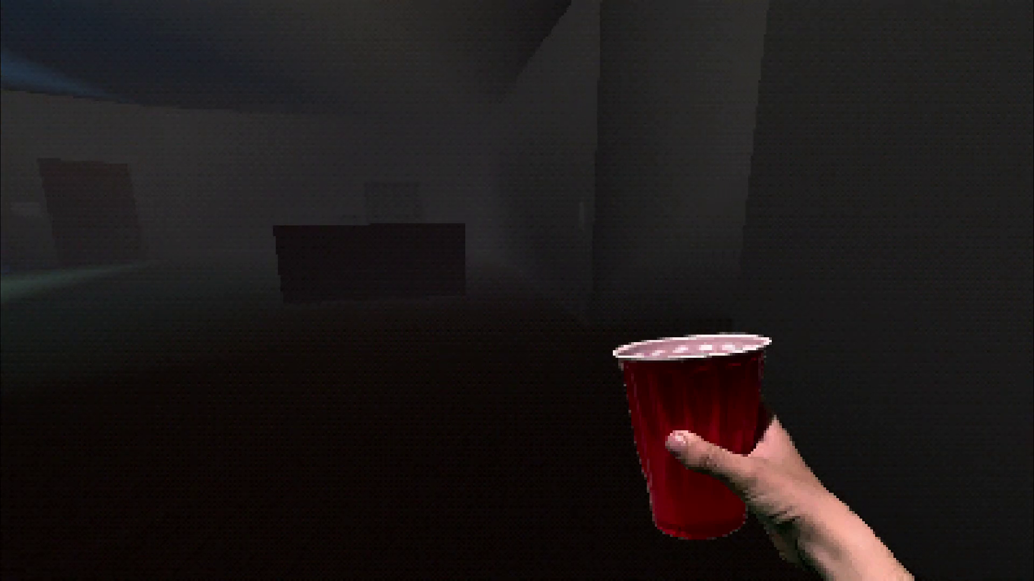
pyautogui.press('w')
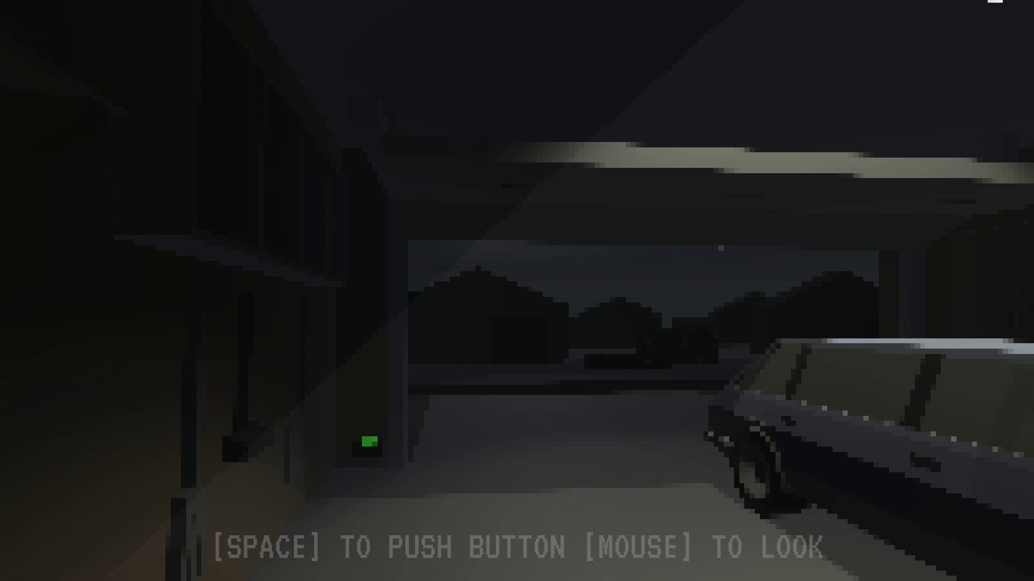
# Push the green wall button repeatedly, glancing at the car, until the garage door opens
pyautogui.press('space')
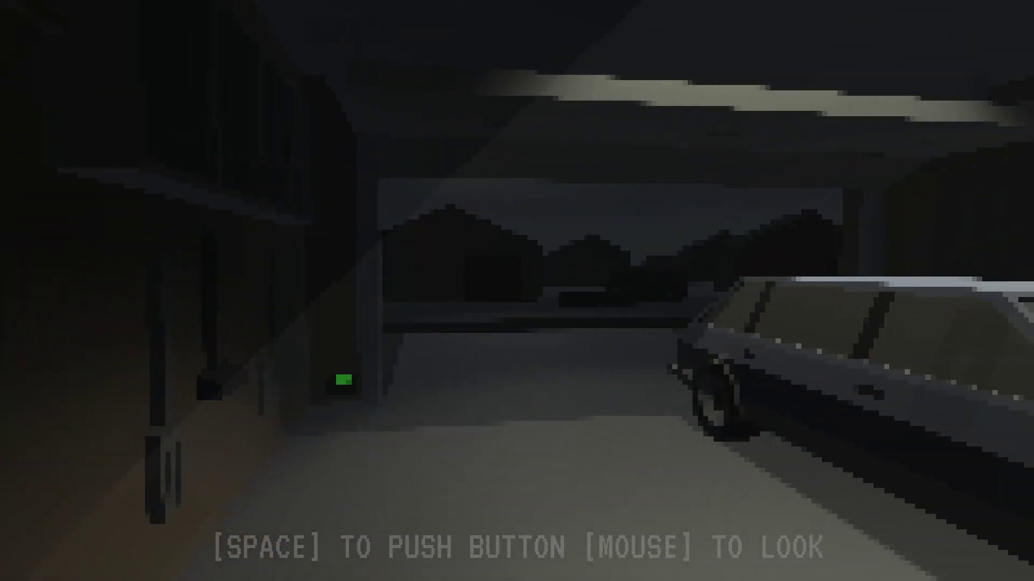
pyautogui.press('space')
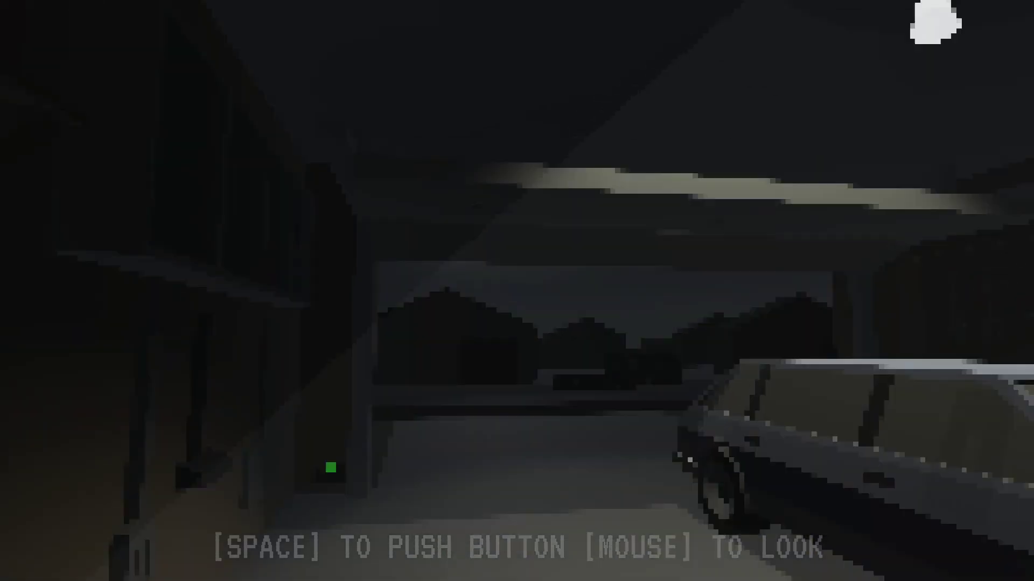
pyautogui.press('space')
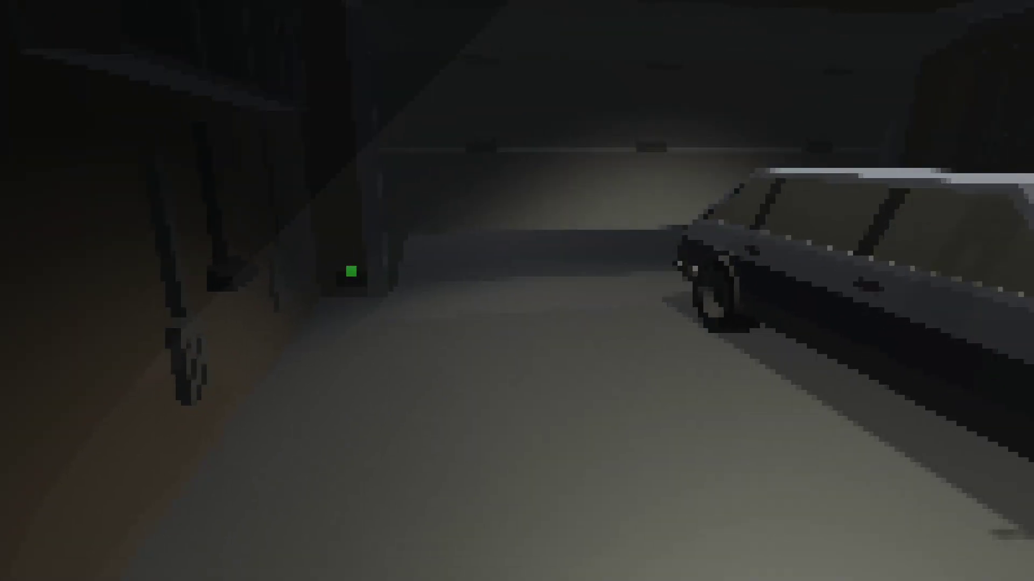
pyautogui.press('space')
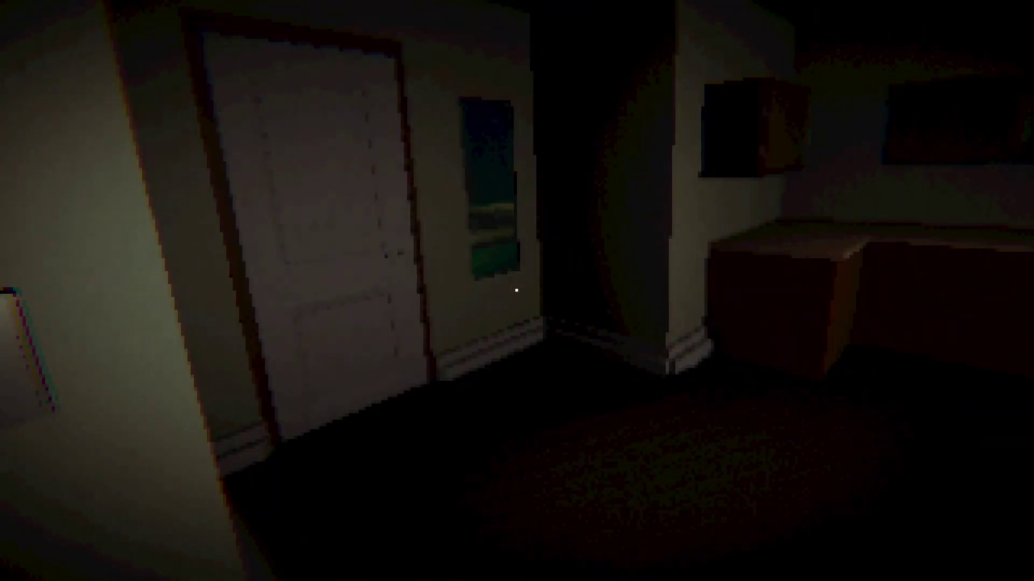
# Walk from the hallway into the kitchen
pyautogui.press('w')
pyautogui.press('w')
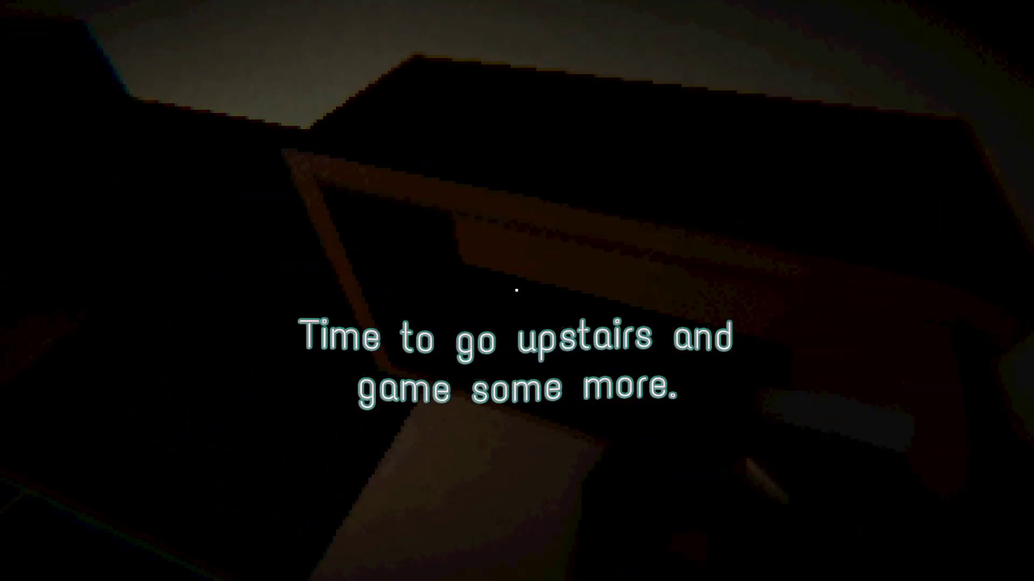
# Walk past the counter, climb to the landing and pick a destination on the floor board
pyautogui.press('w')
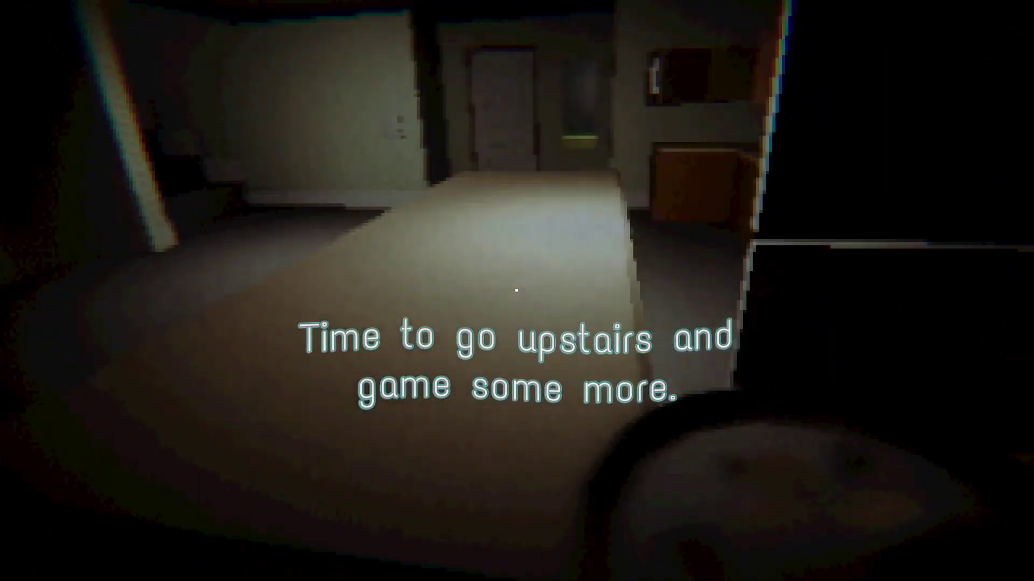
pyautogui.press('w')
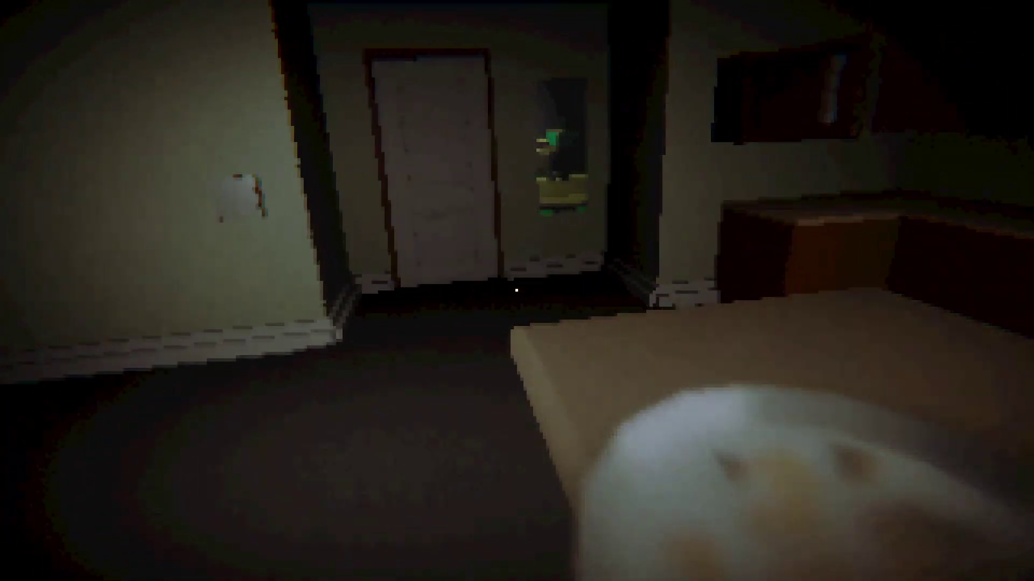
pyautogui.press('w')
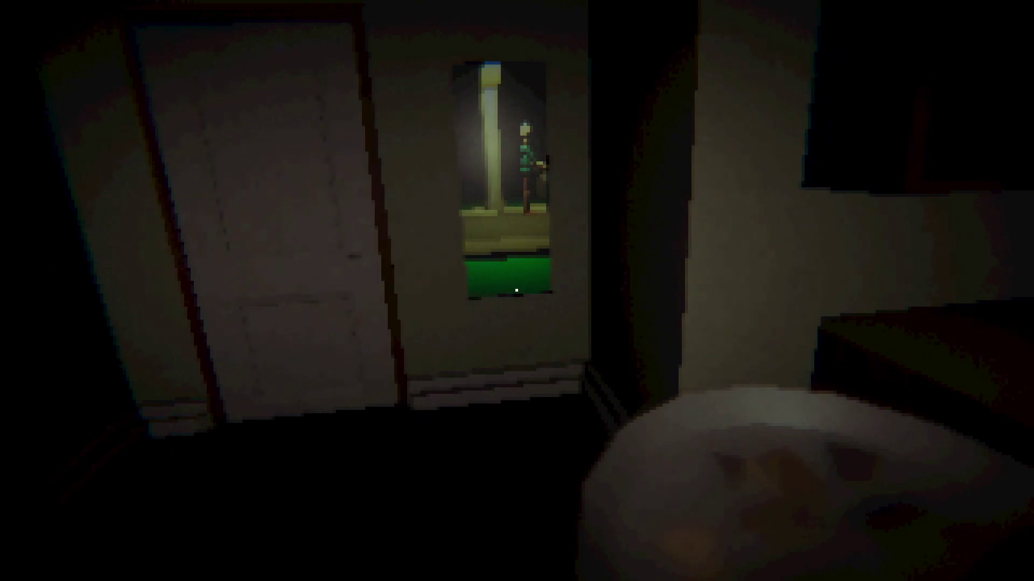
pyautogui.press('w')
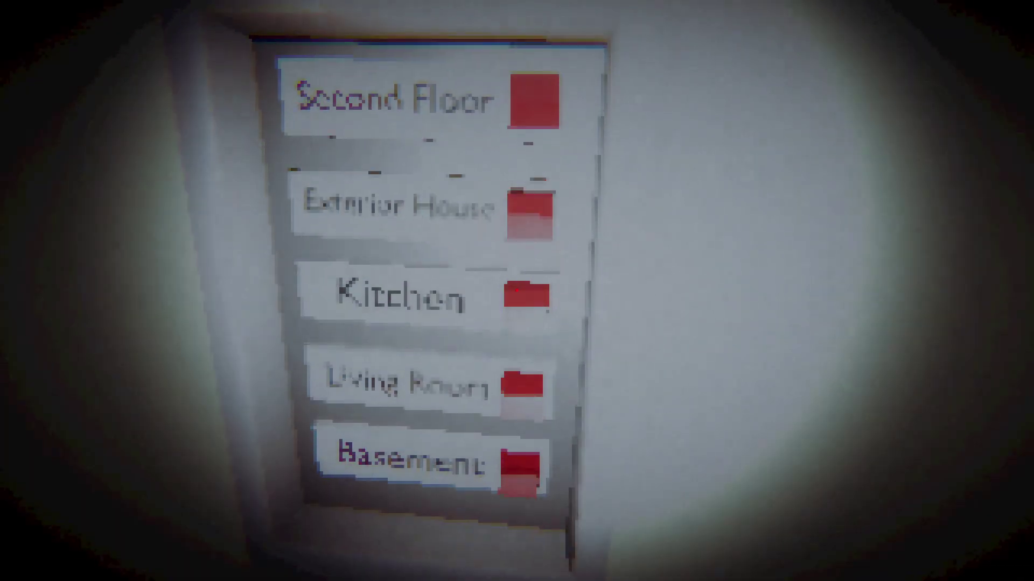
pyautogui.click(516, 290)
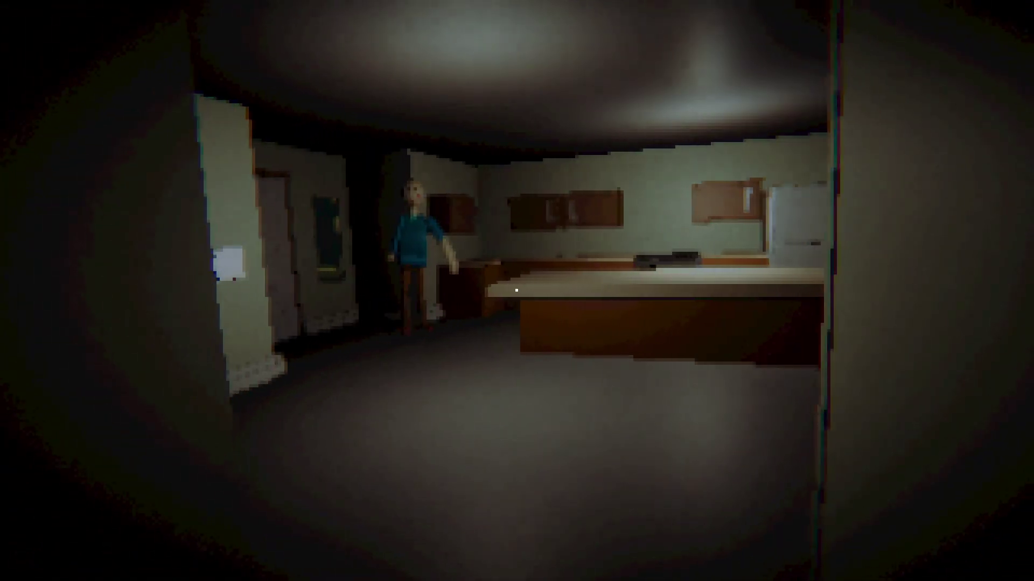
pyautogui.press('w')
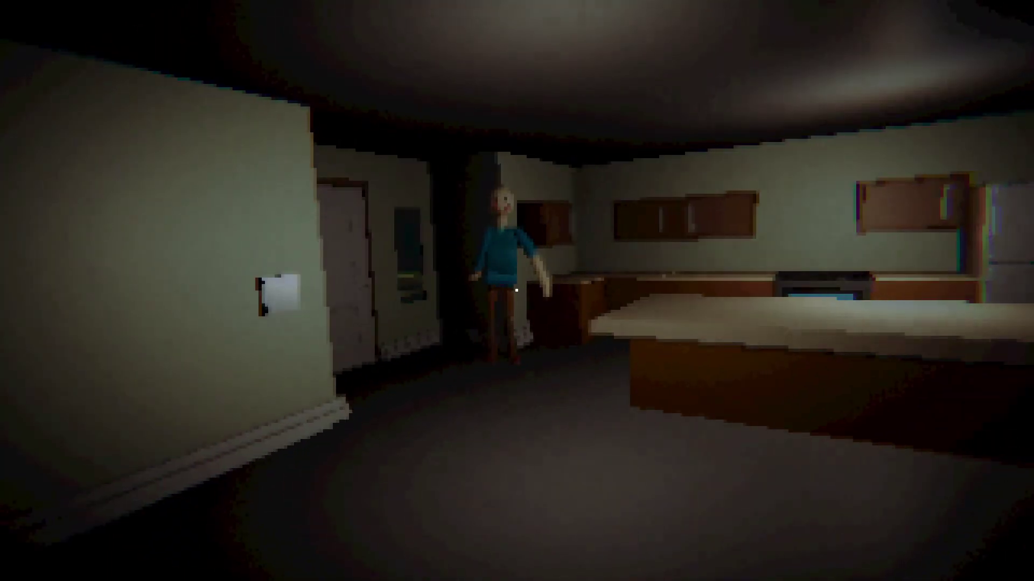